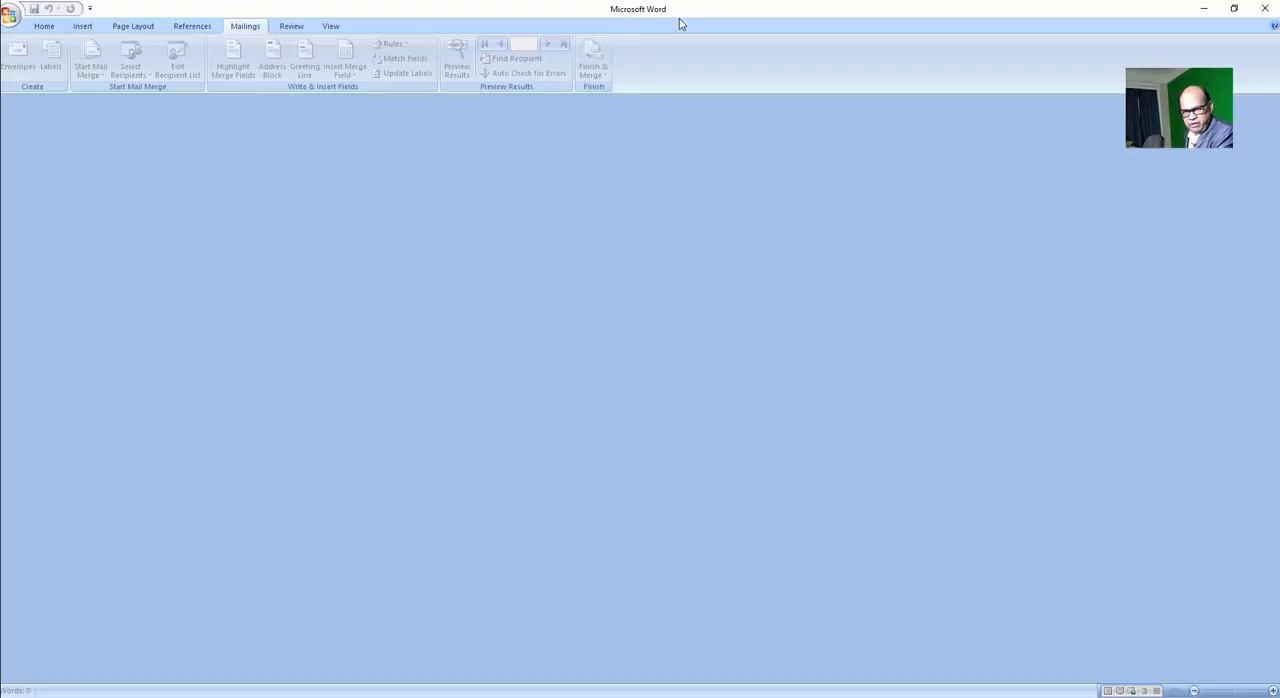
Create a new blank document.
click(46, 28)
click(12, 16)
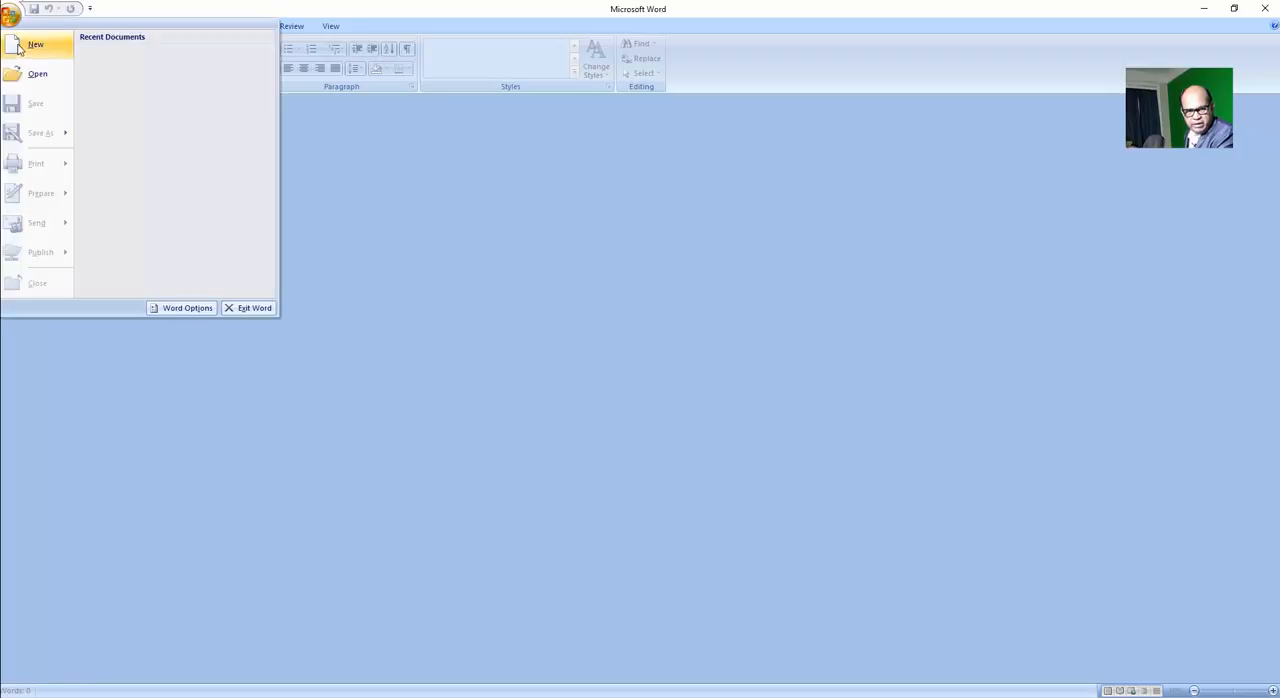
click(40, 46)
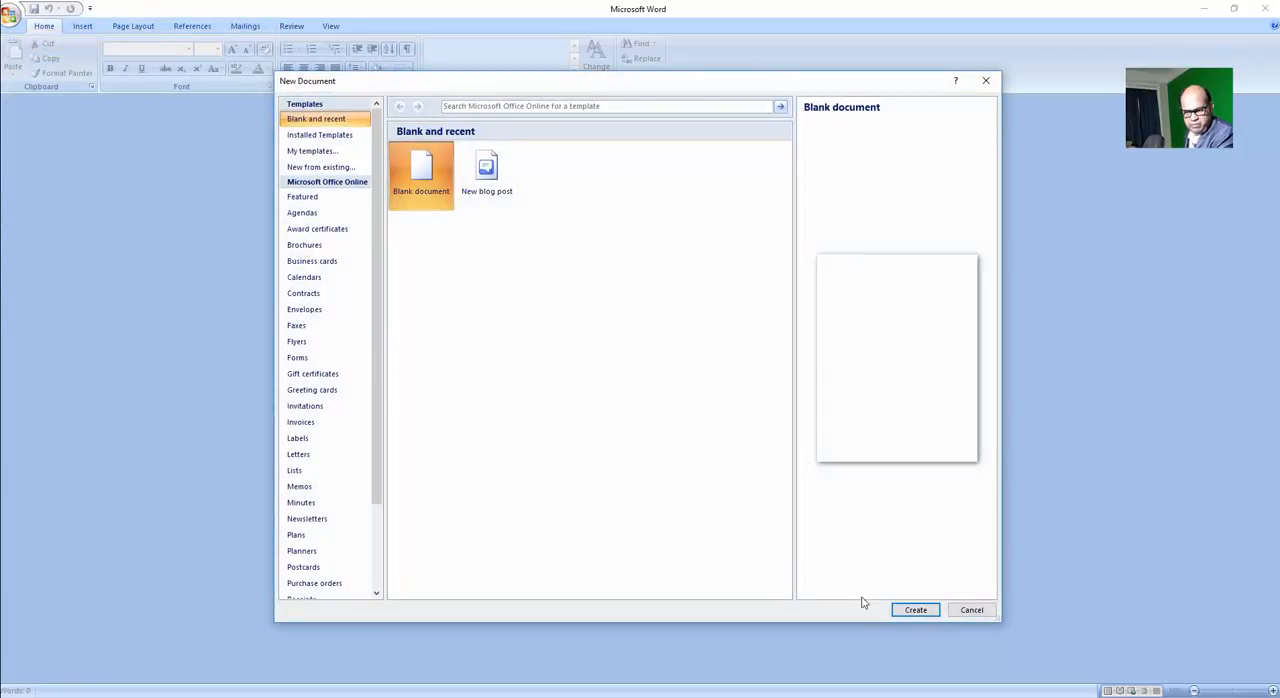
click(914, 610)
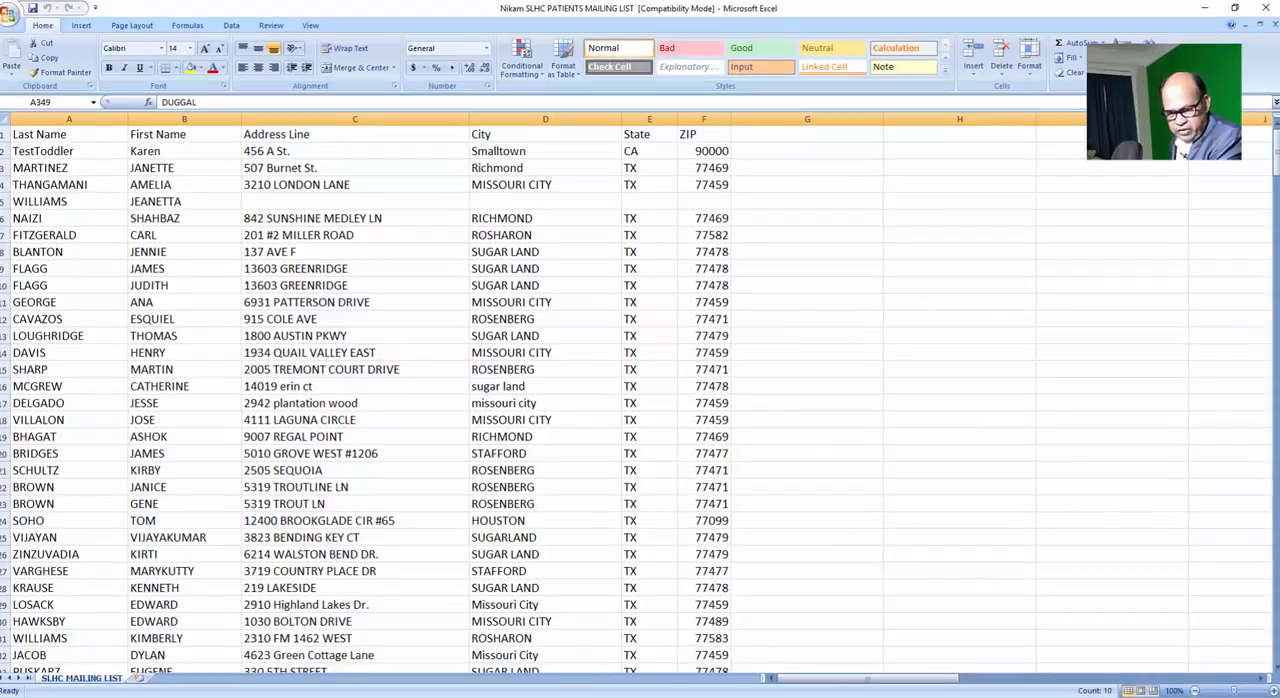
Switch to the blank Word document and start a label mail merge using Avery US Letter product 5160.
mouse_move(636, 697)
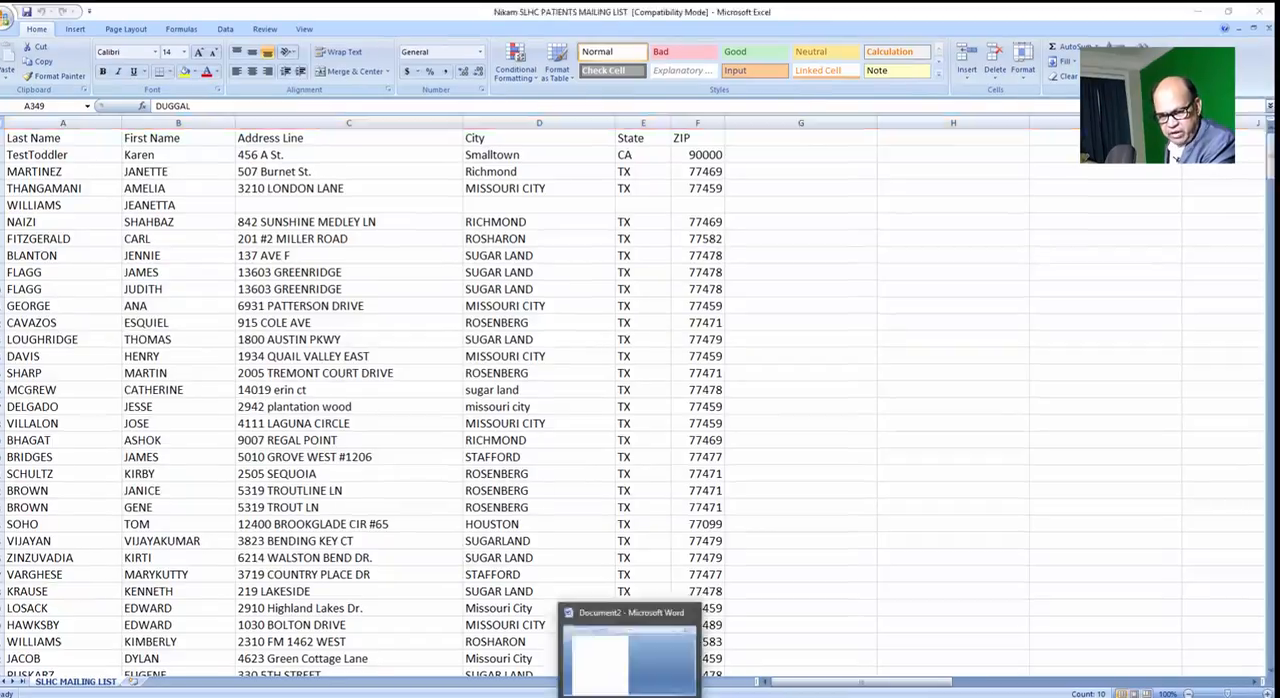
click(640, 660)
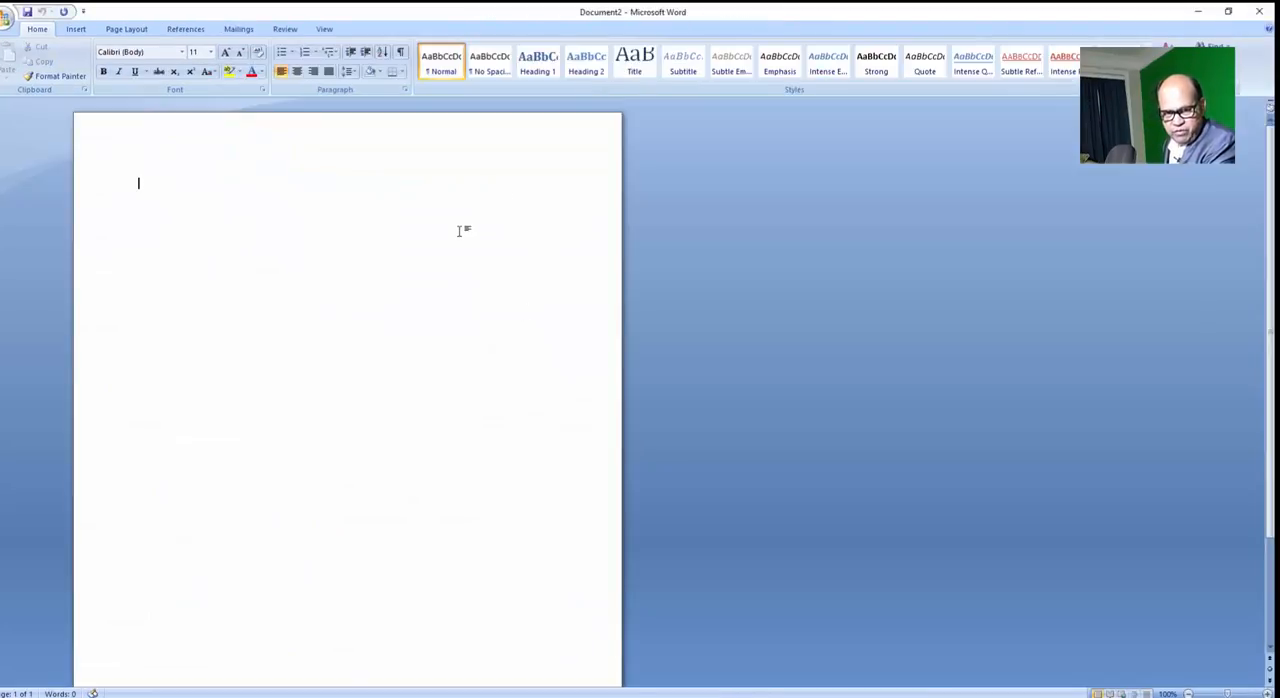
click(238, 29)
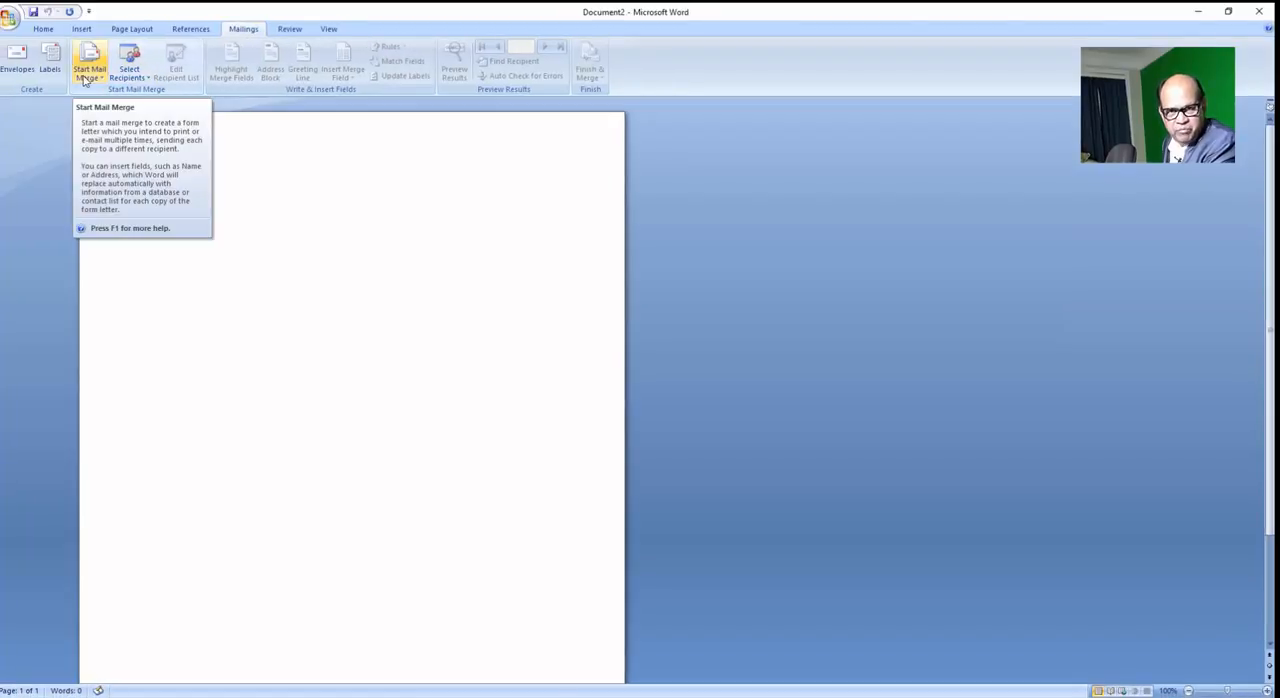
click(85, 80)
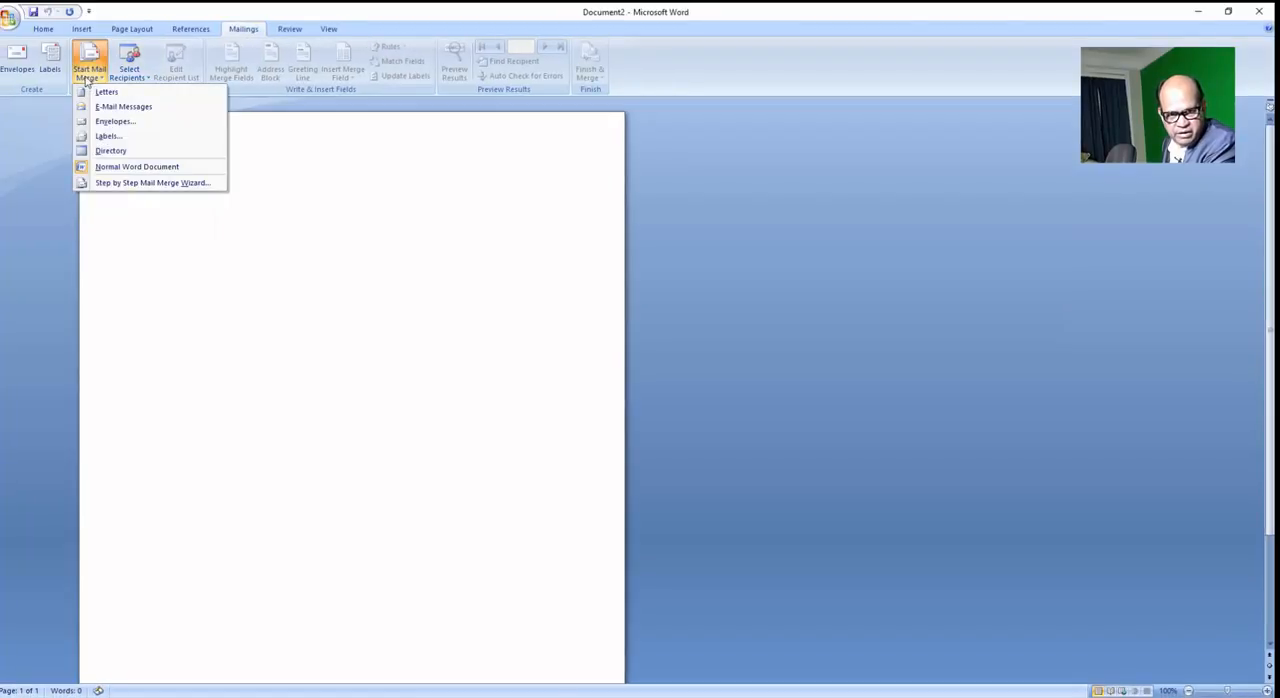
click(97, 138)
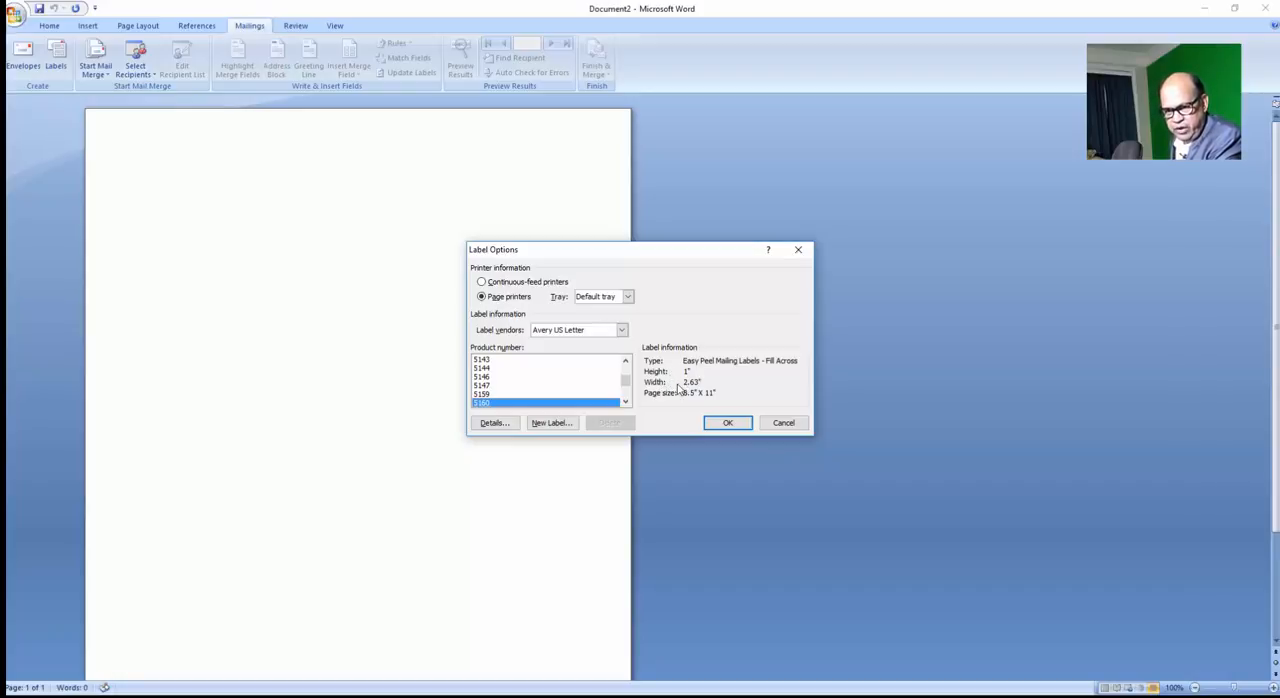
click(727, 425)
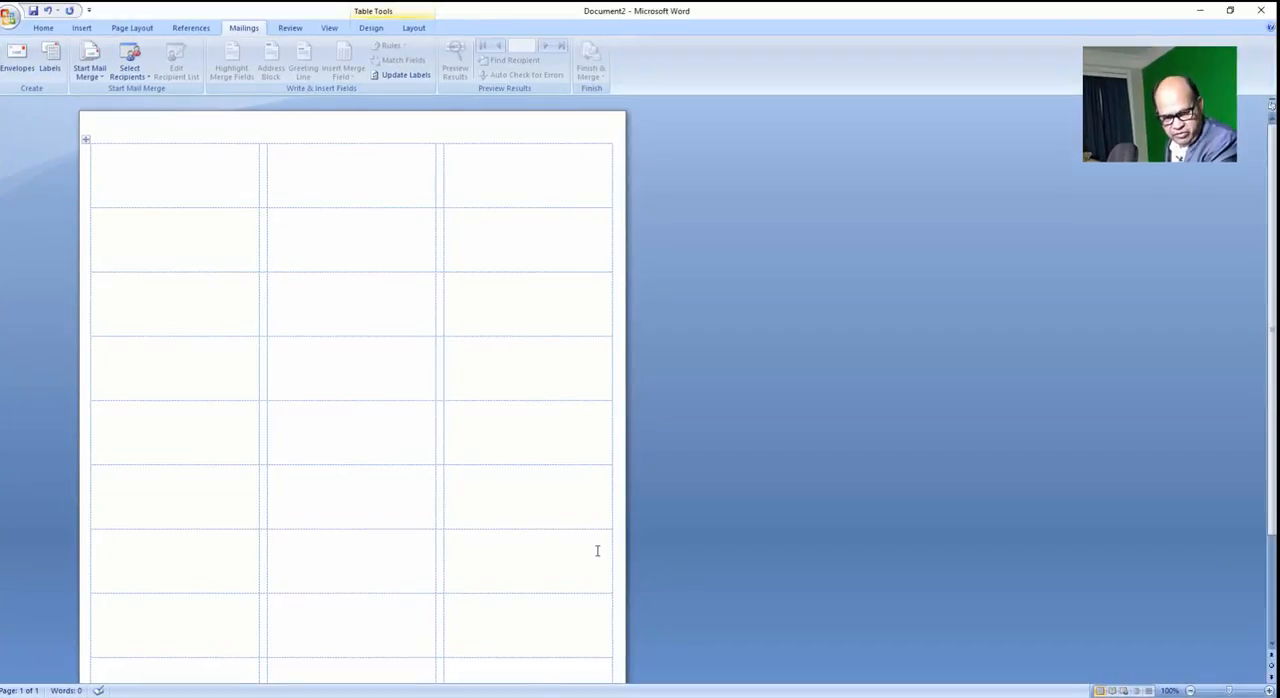
Use the newest SLHC patients mailing list workbook in OneDrive's SLHC > A - Locum tenent folder as recipients, choosing the SLHC MAILING LIST table with column headers.
click(130, 73)
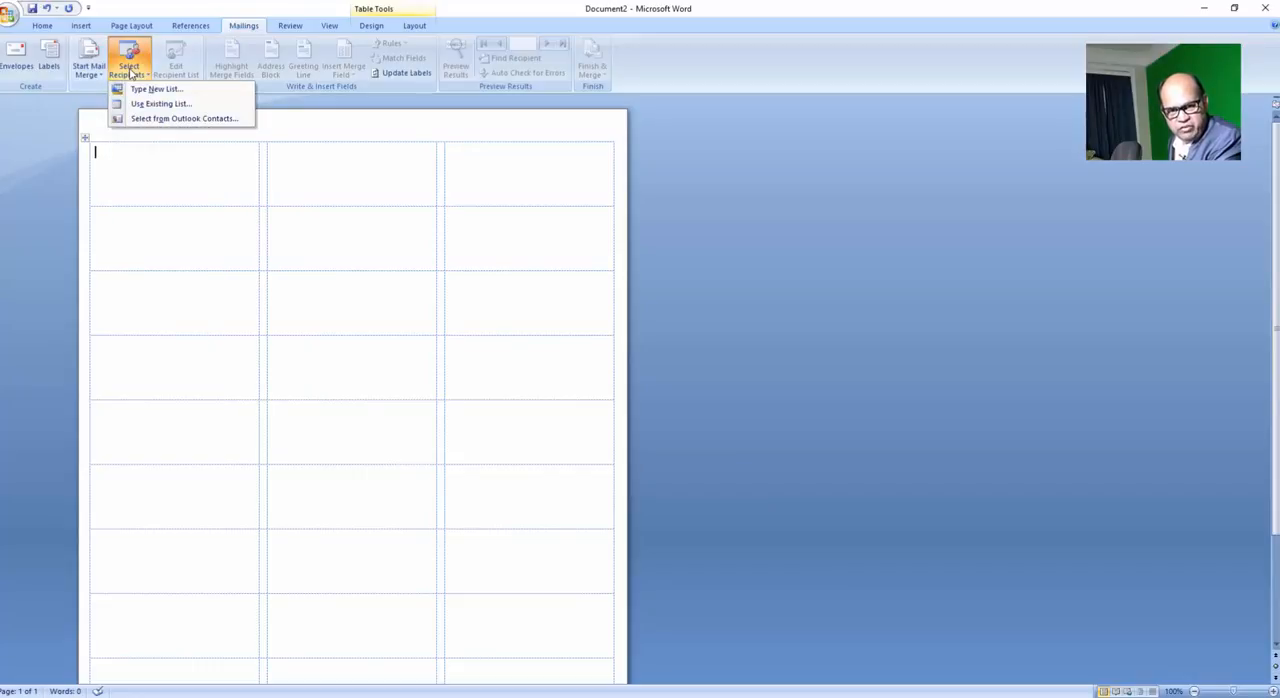
click(158, 104)
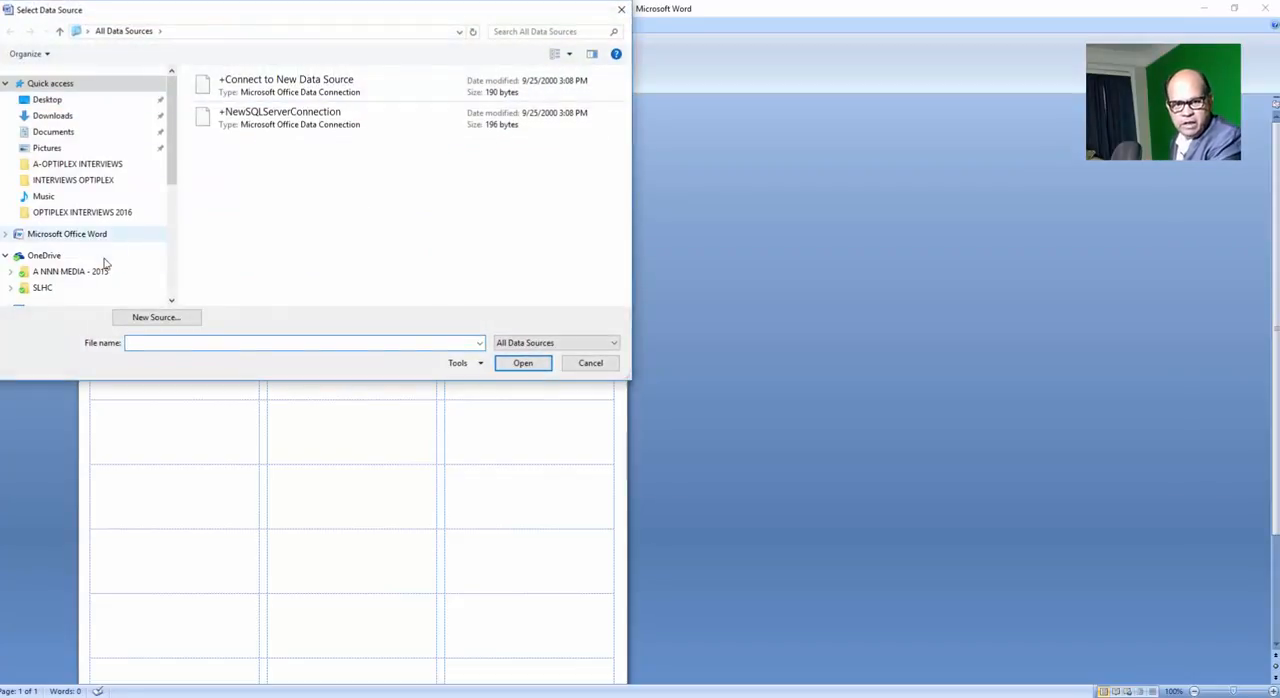
click(44, 290)
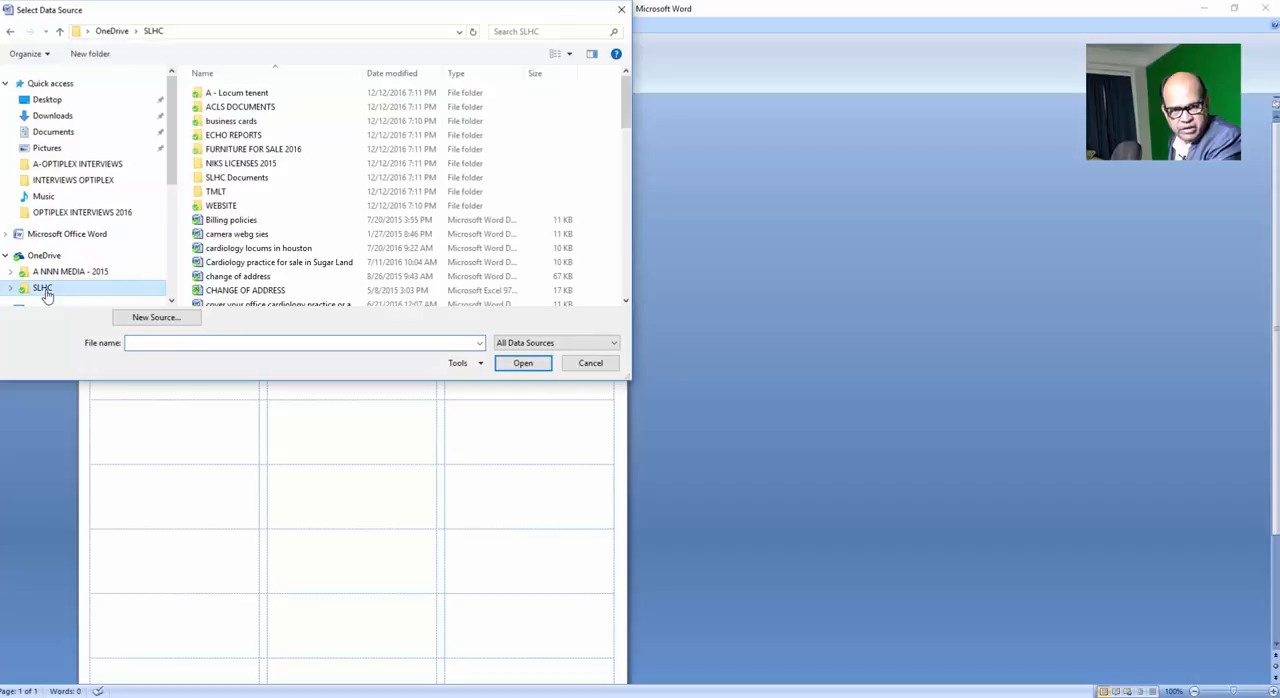
double_click(276, 95)
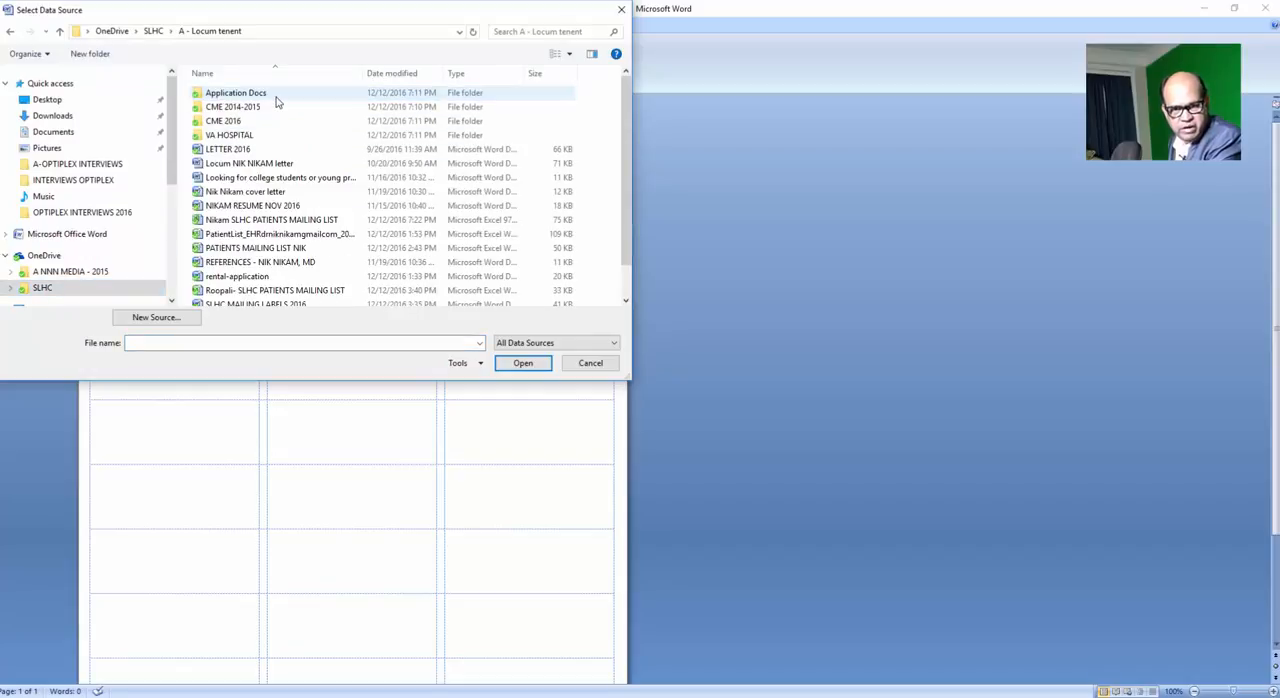
click(392, 73)
double_click(314, 93)
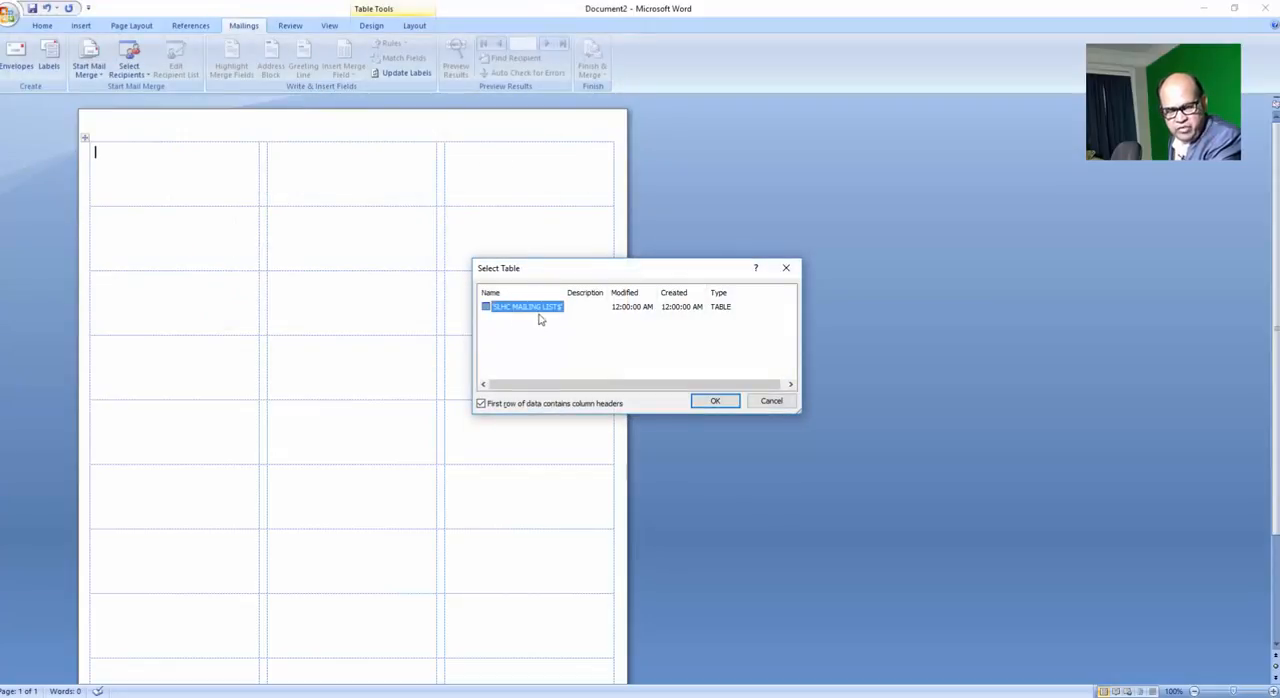
click(713, 401)
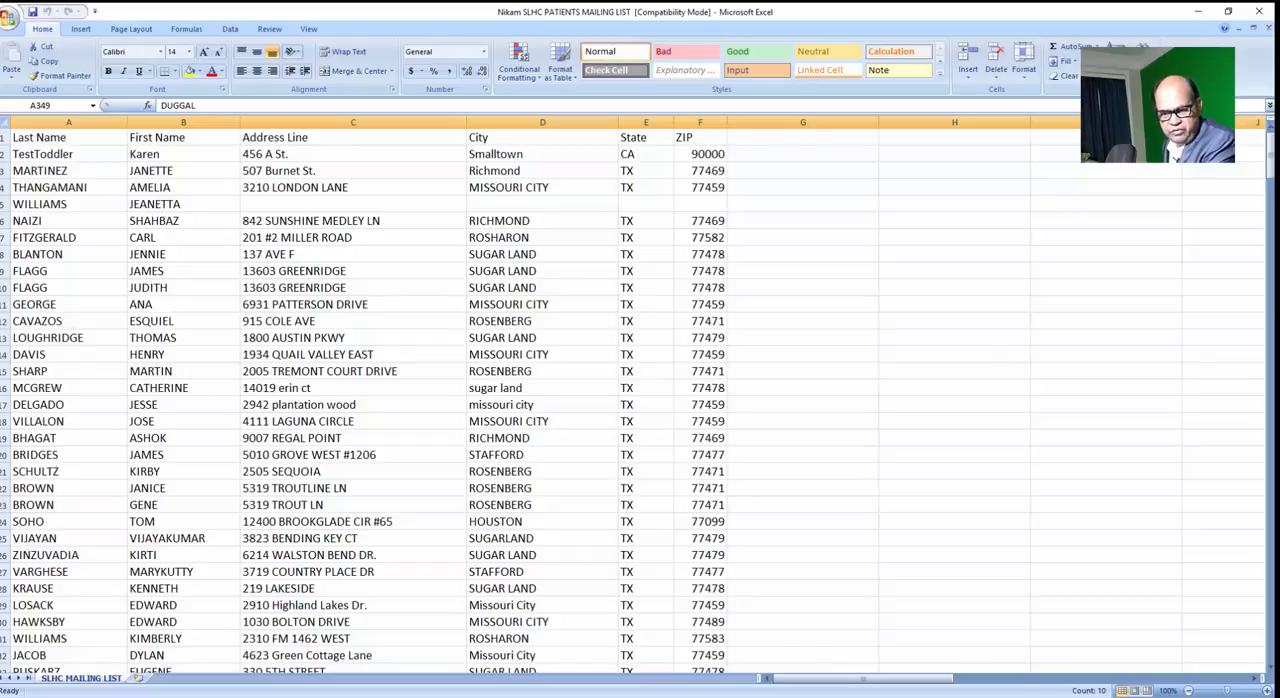
Return to the Word label sheet and insert the Last_Name and First_Name merge fields, separated by a space, in the first label.
click(648, 650)
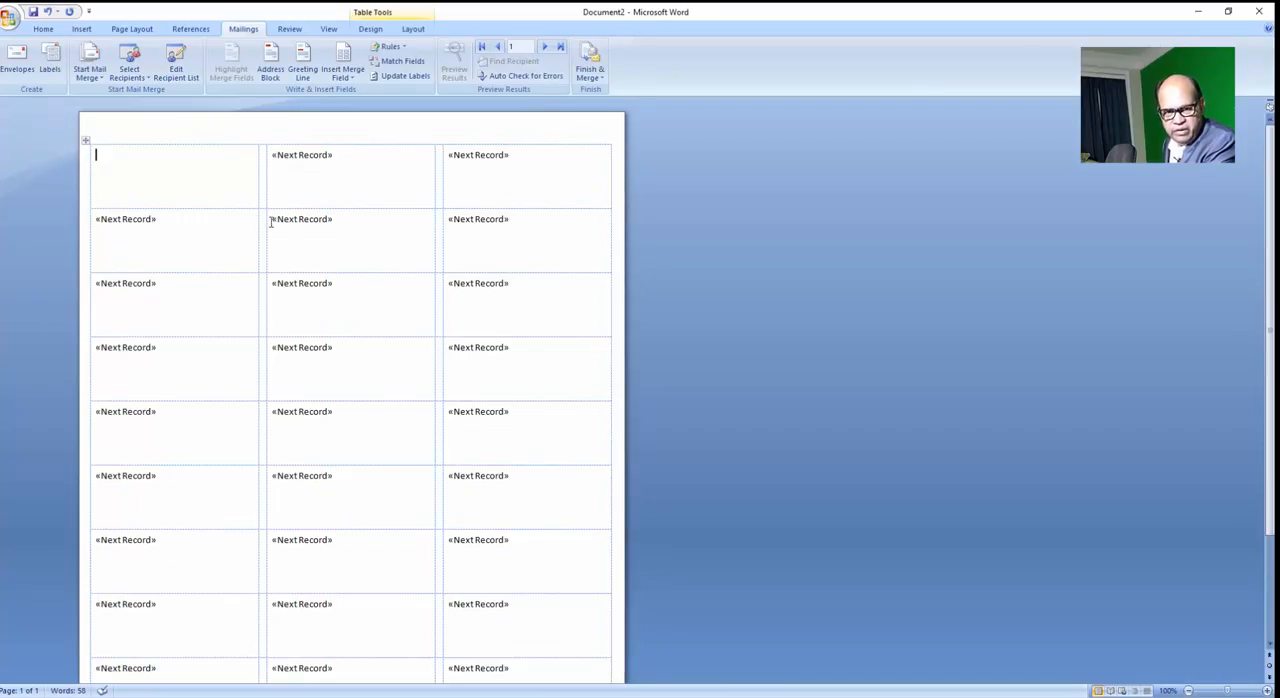
click(254, 177)
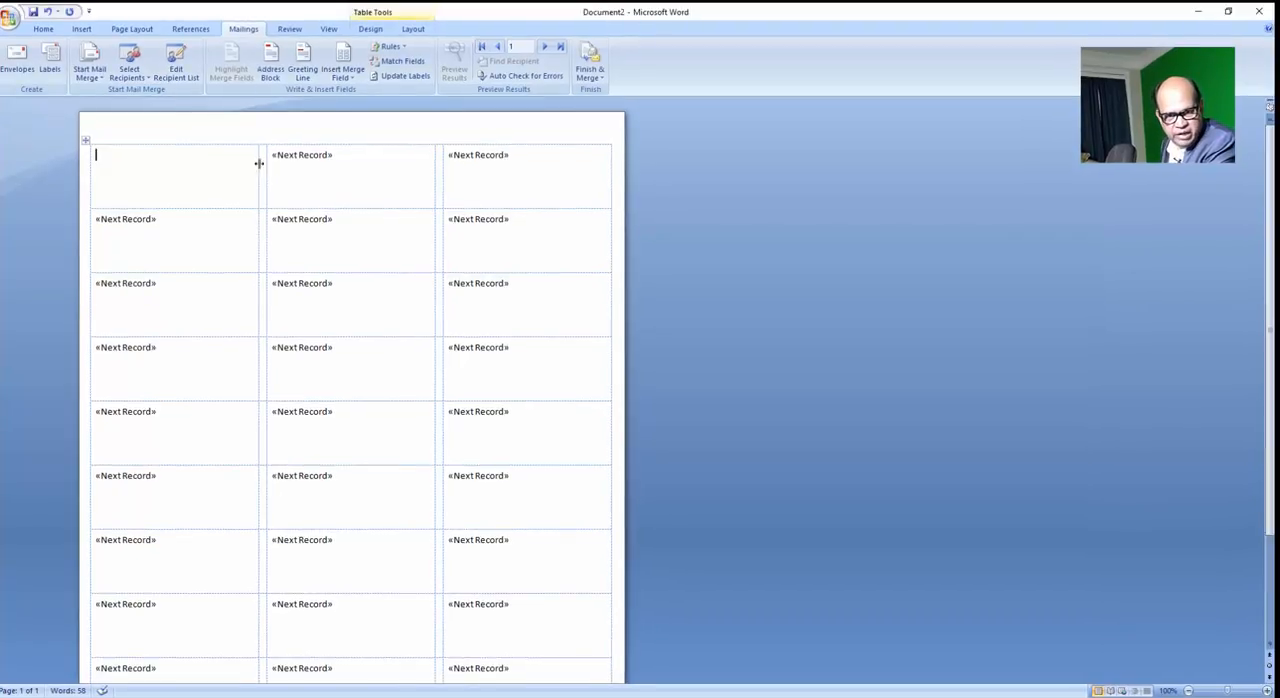
click(343, 77)
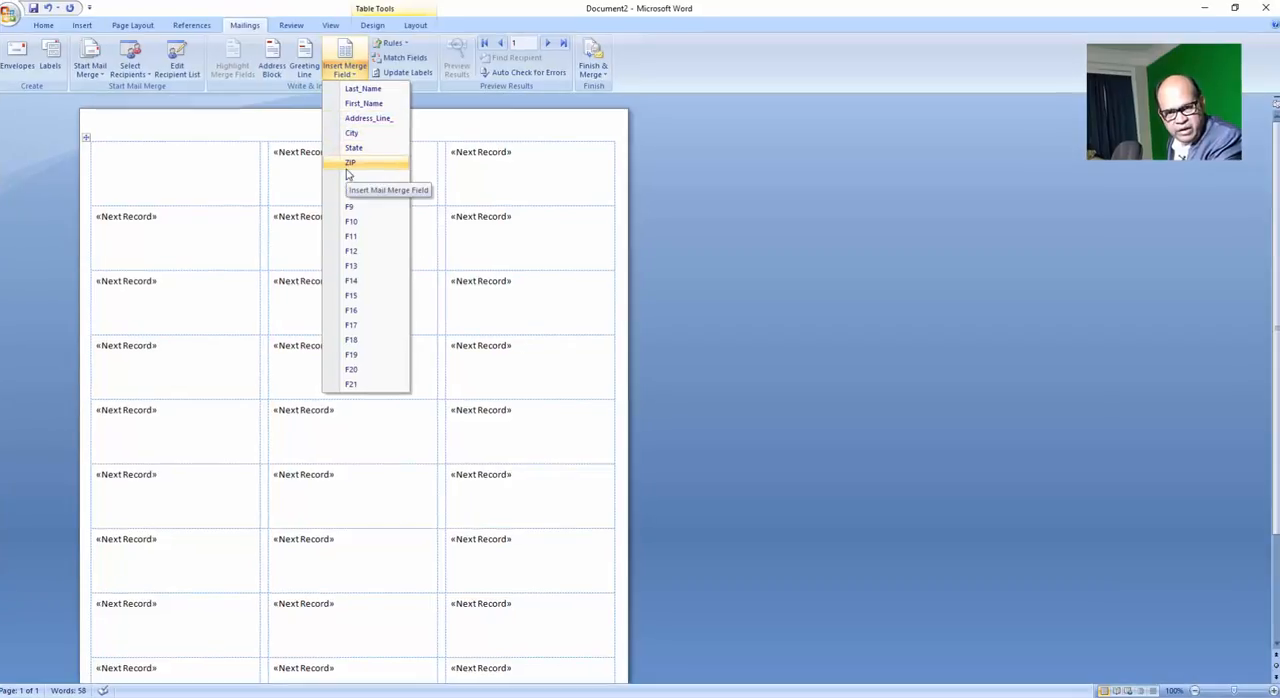
click(362, 91)
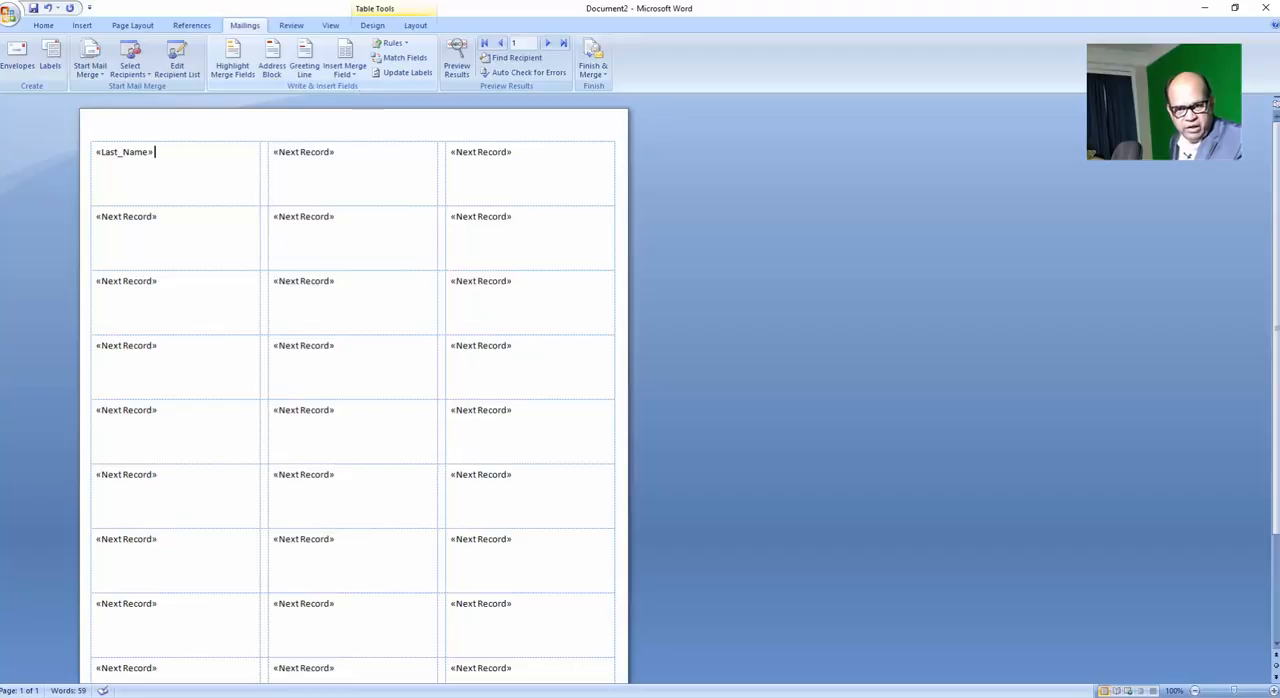
click(343, 73)
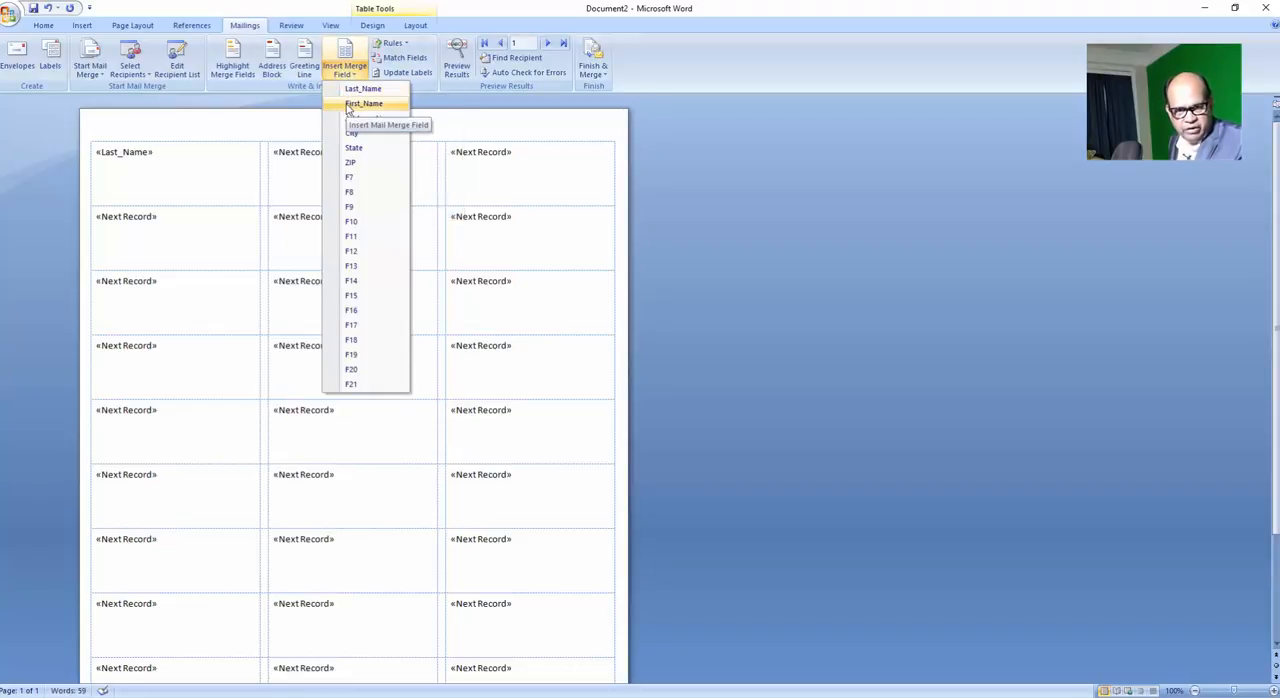
click(350, 105)
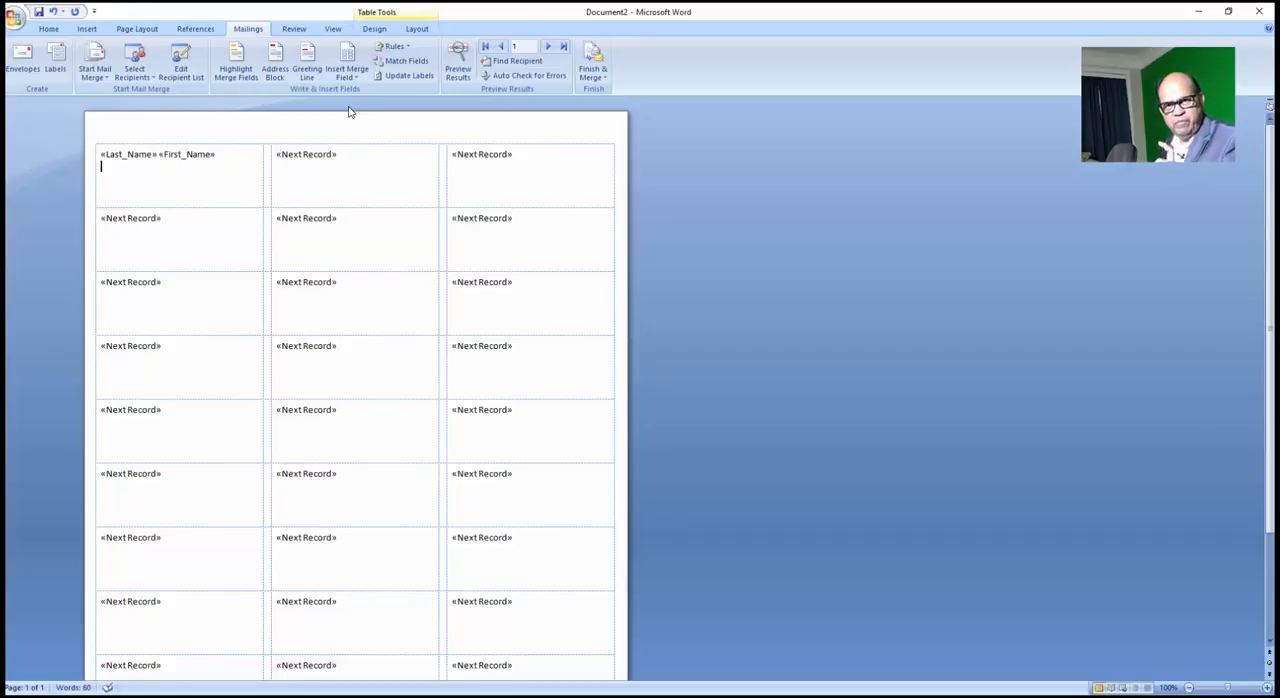
Insert the Address_Line_ merge field on a second line of the first label.
key(Return)
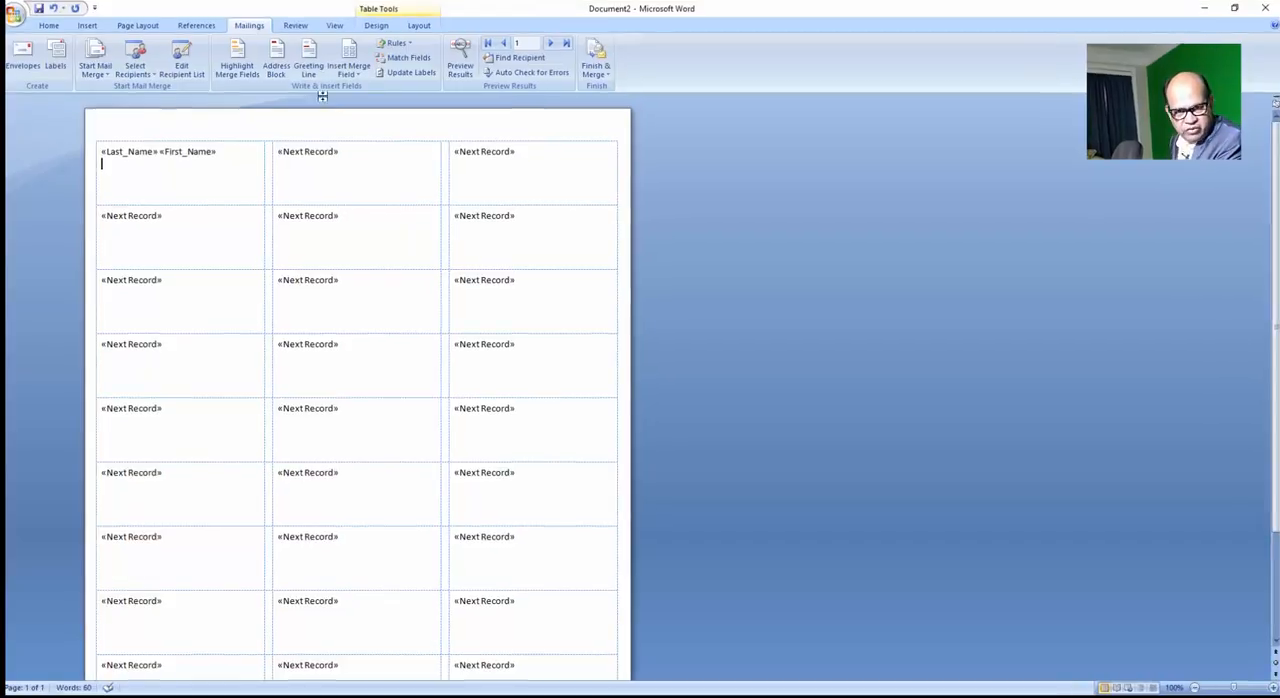
click(344, 76)
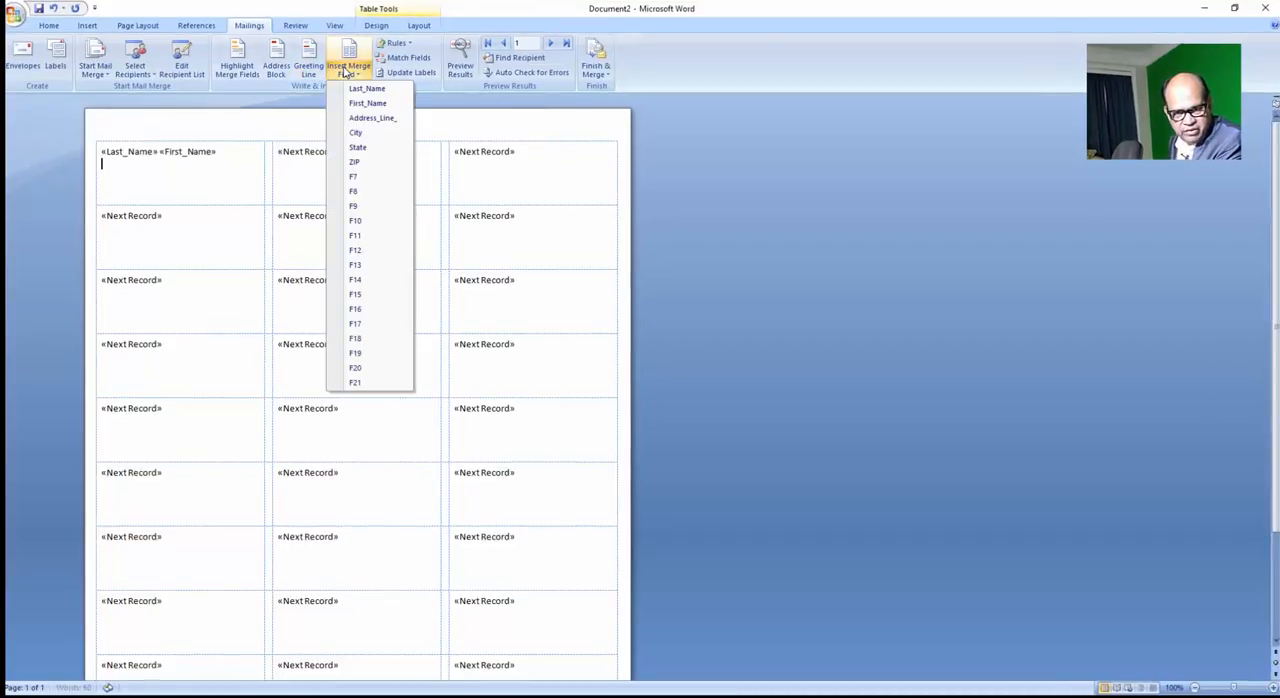
click(367, 119)
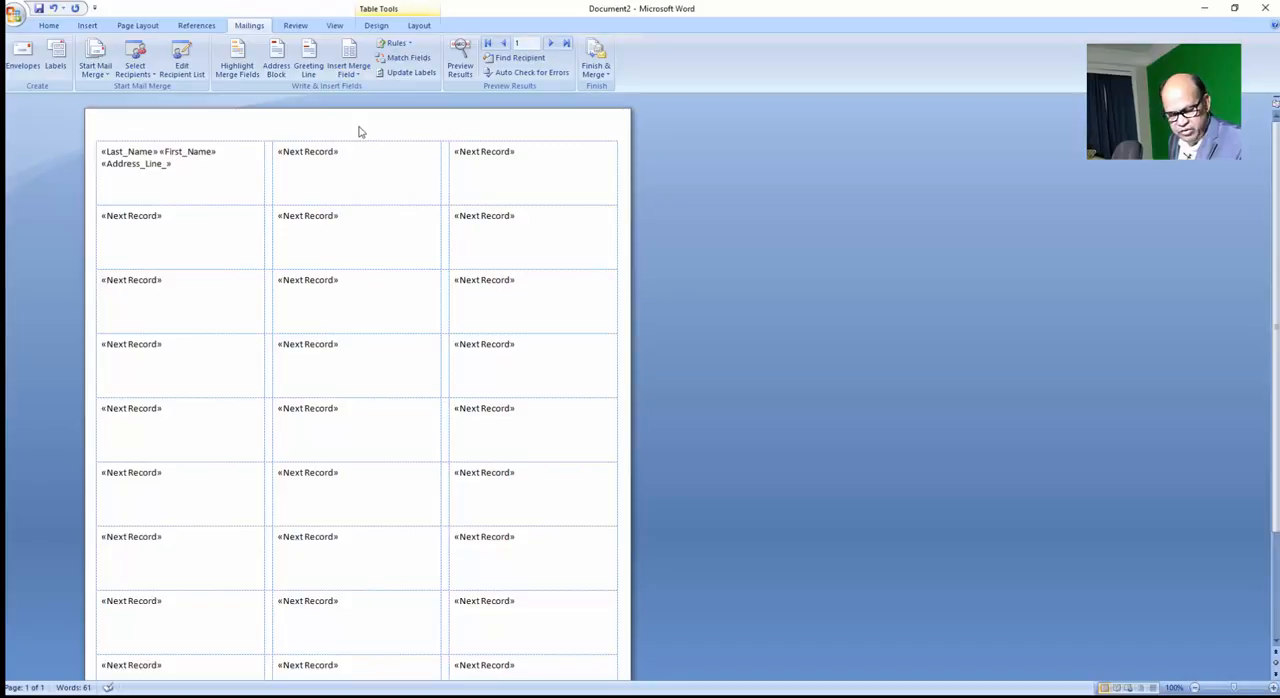
Add a third line to the first label with the City merge field, a comma, and the State and ZIP merge fields separated by spaces.
key(Return)
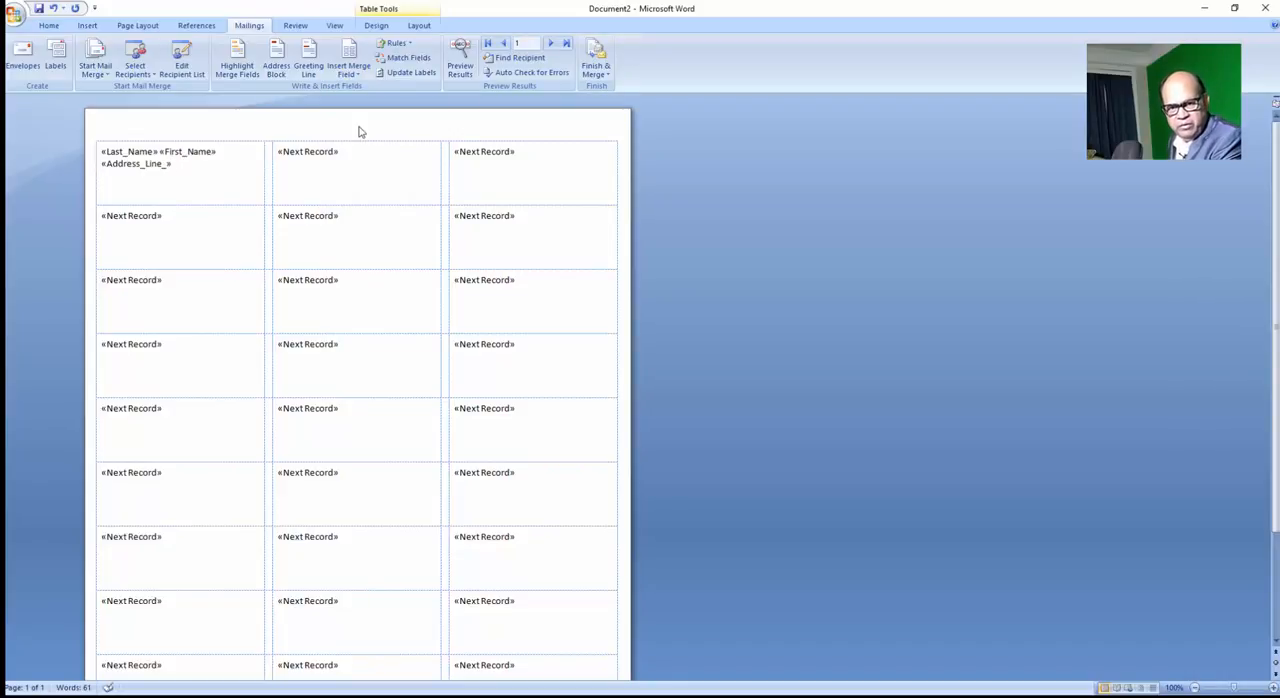
click(350, 73)
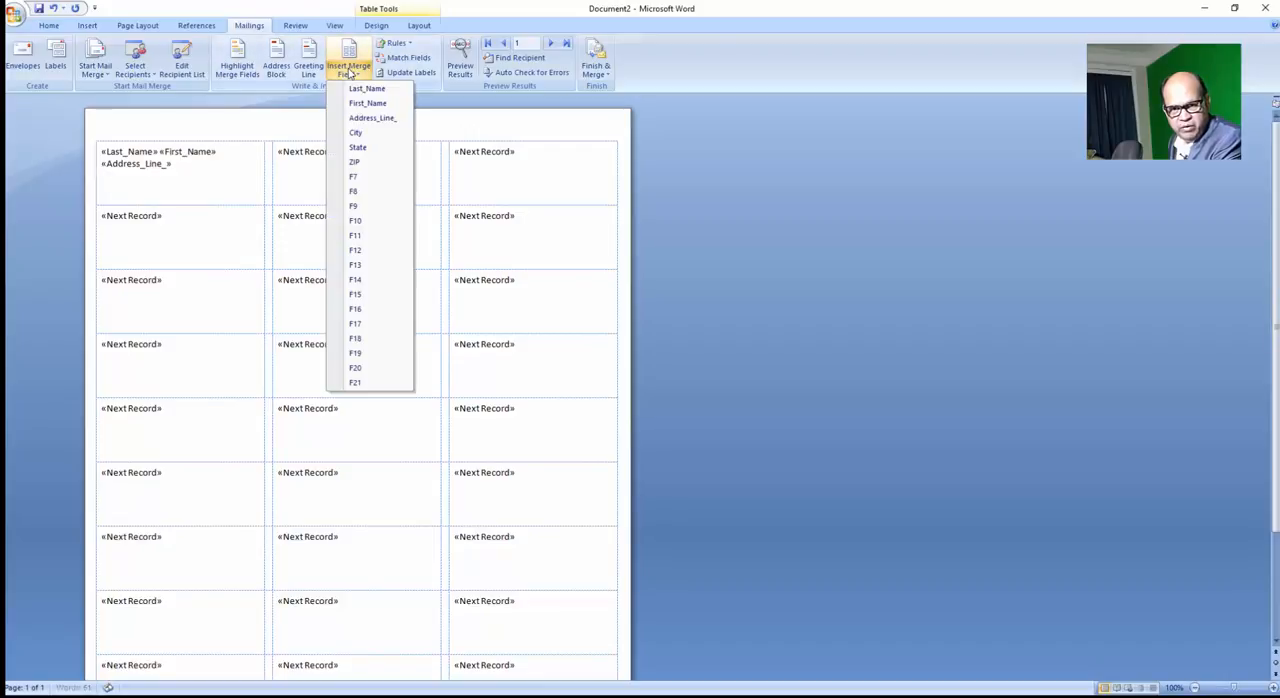
click(357, 134)
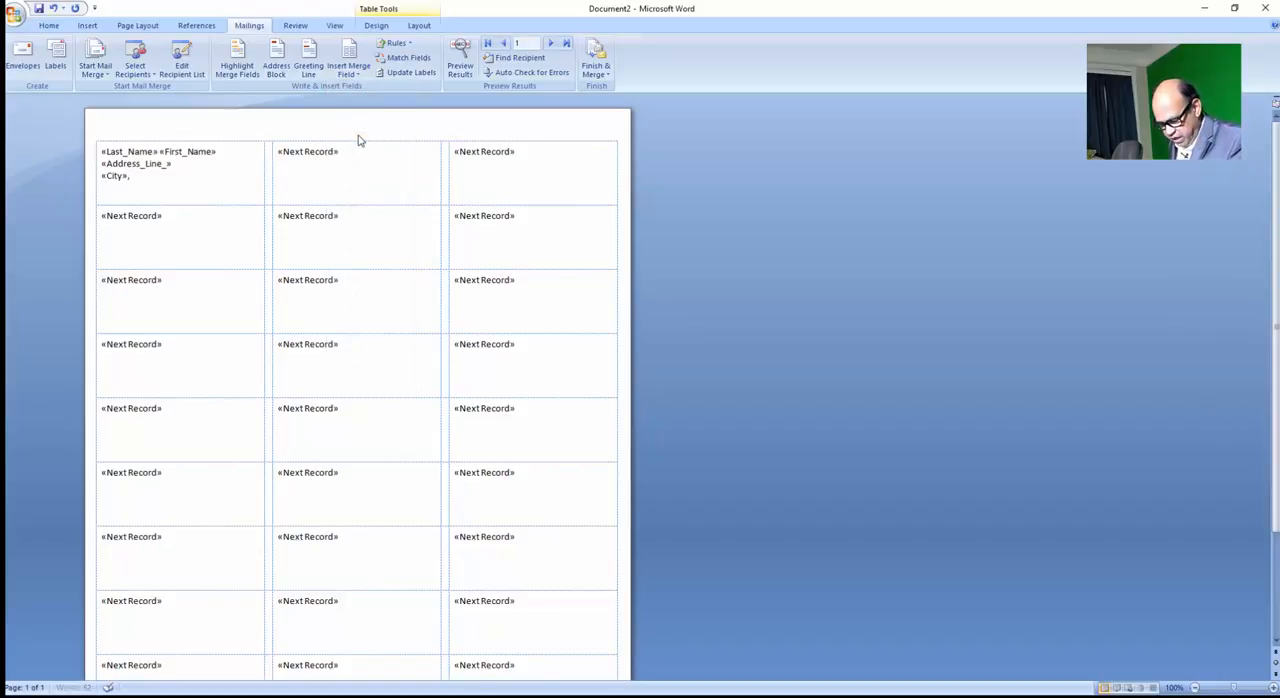
text(,)
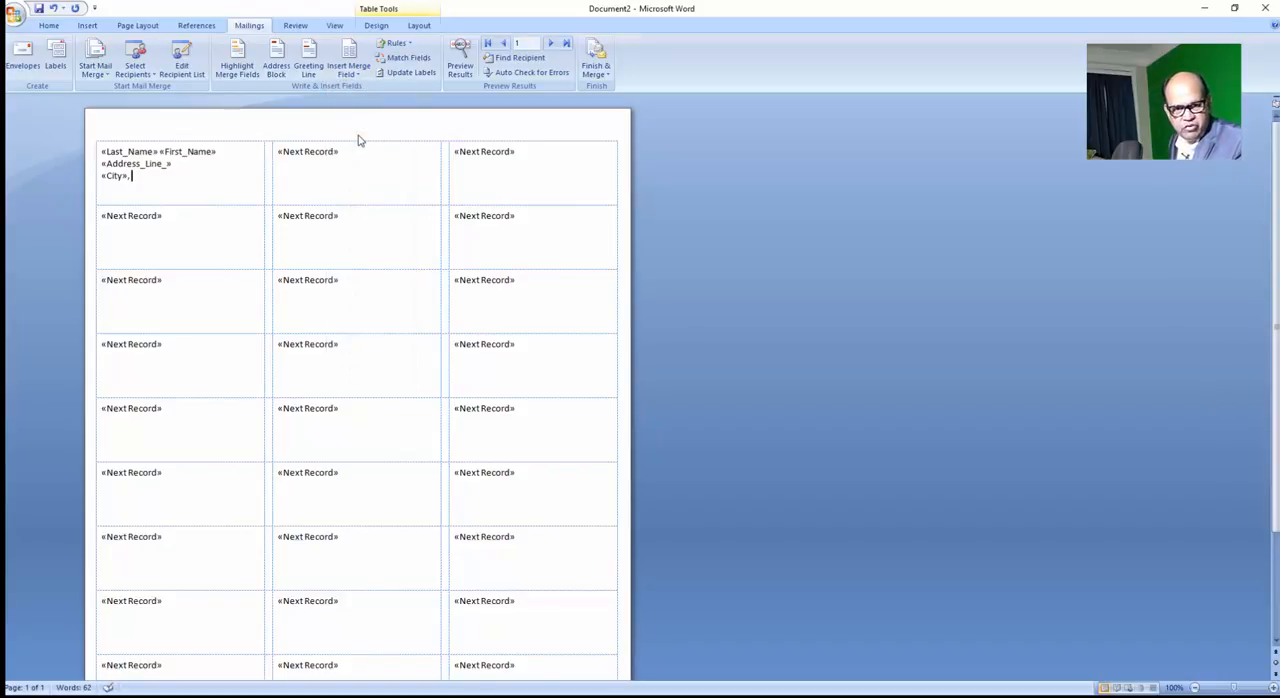
click(352, 74)
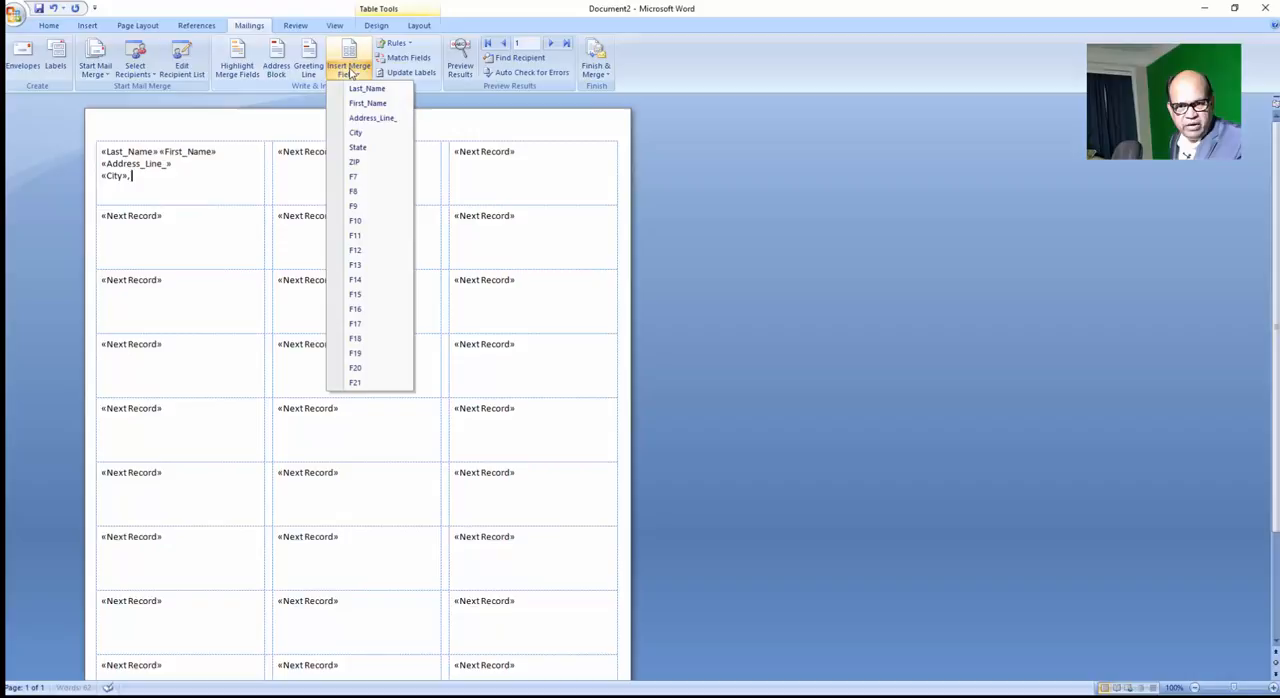
click(357, 147)
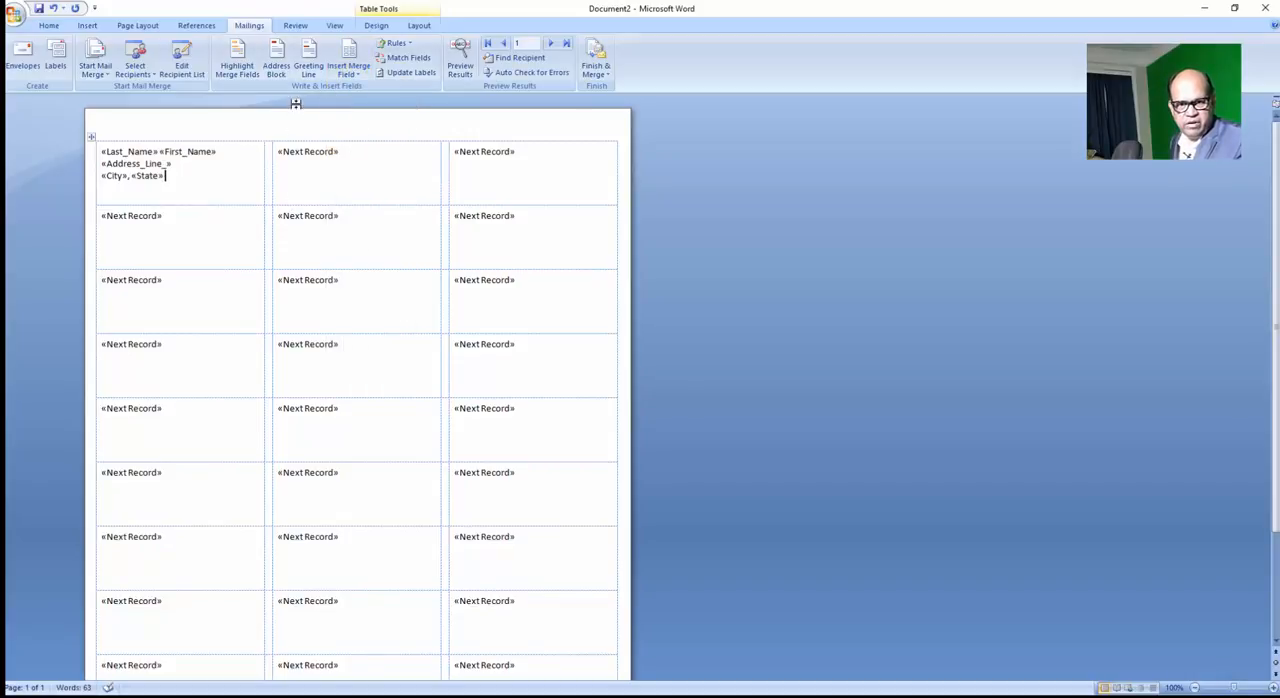
click(350, 72)
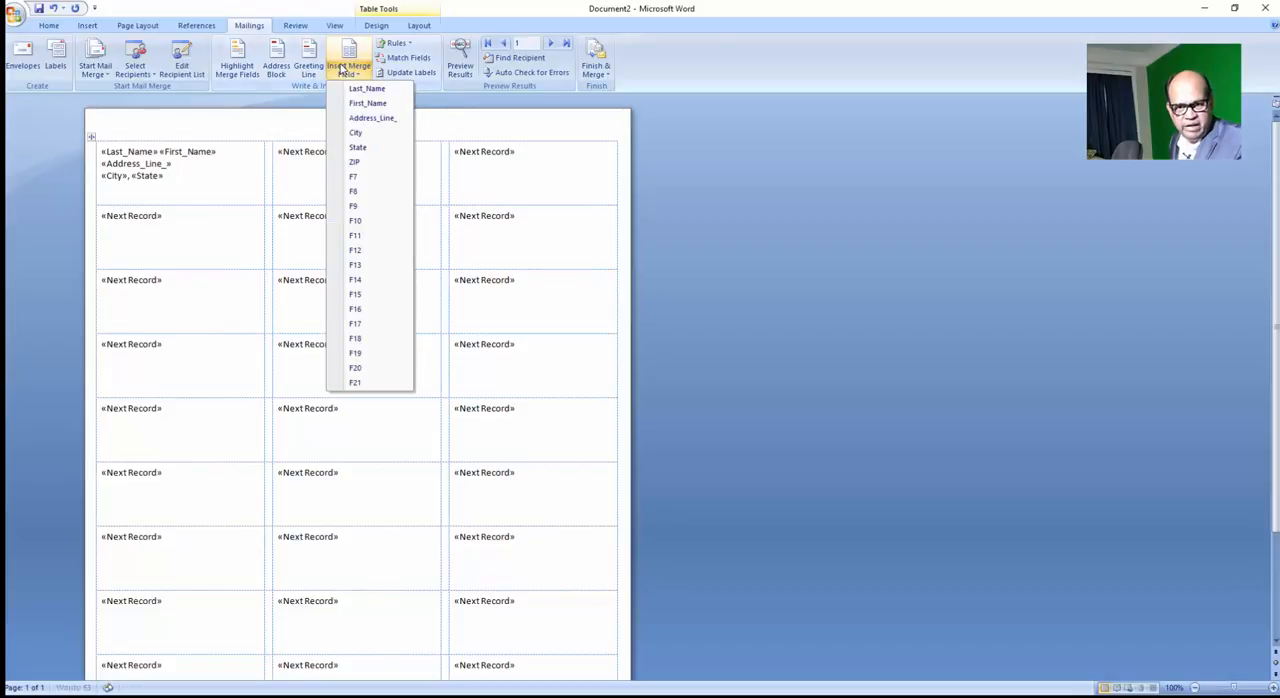
click(365, 162)
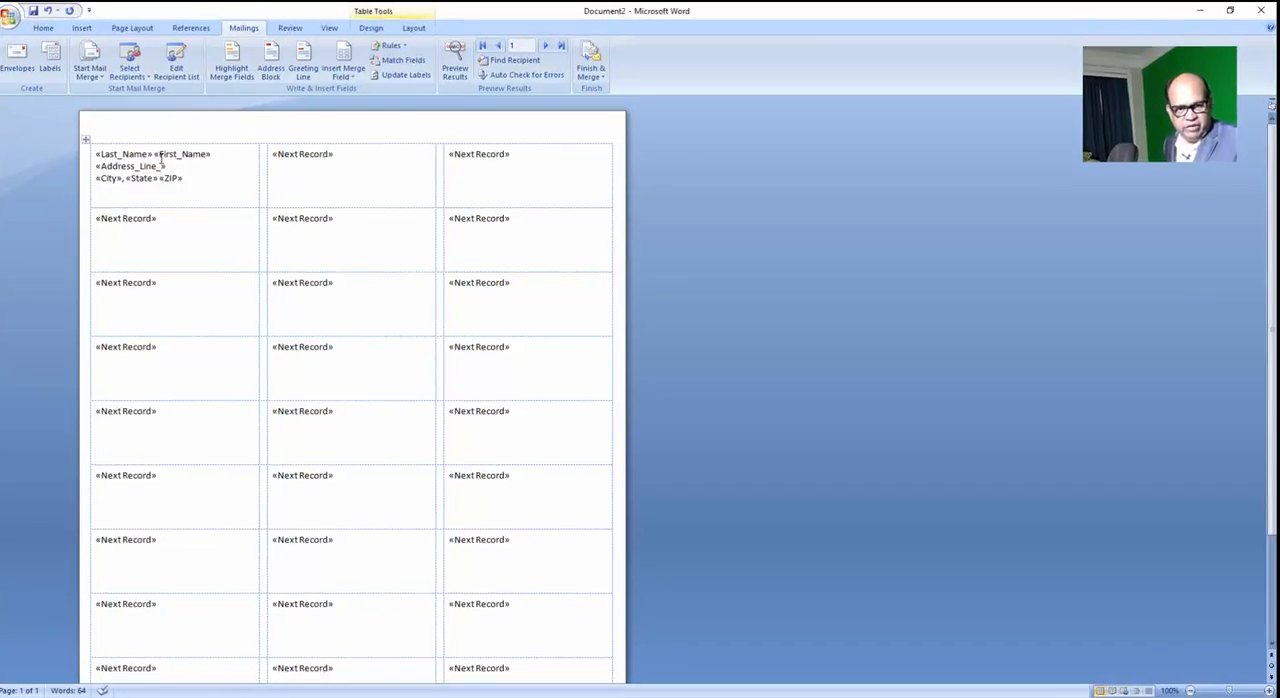
Insert a blank line above the name fields in the first label to move the address down.
click(96, 154)
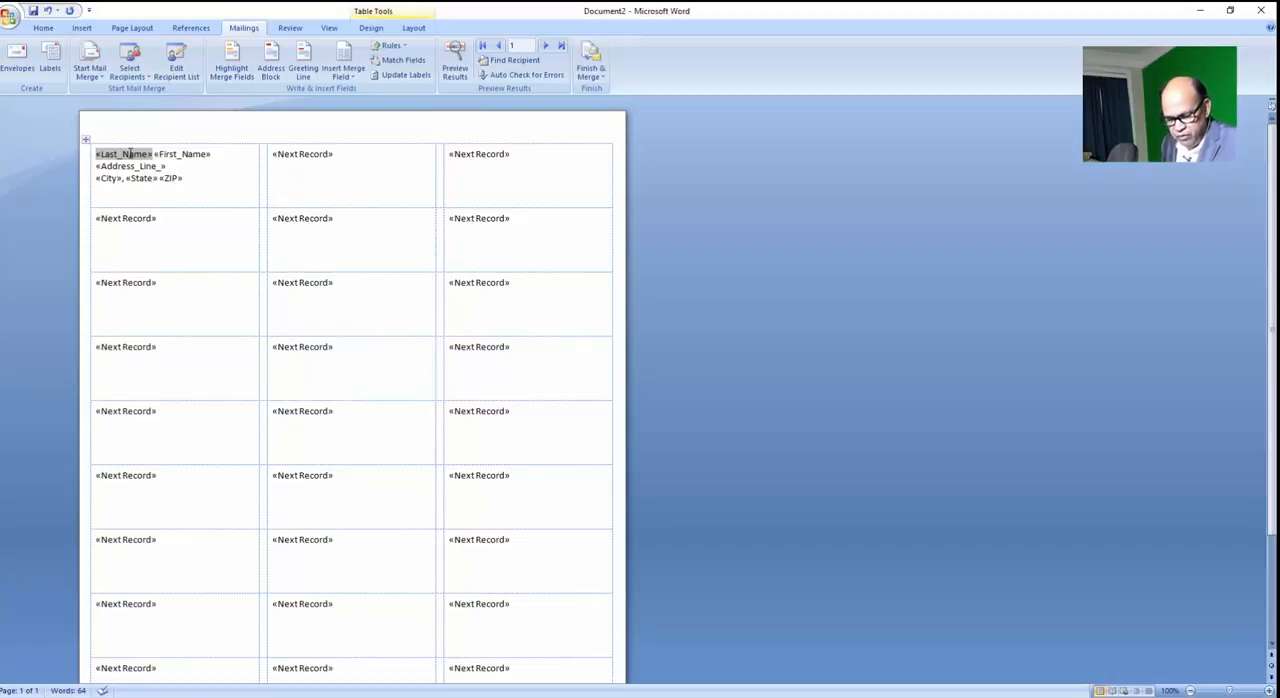
key(Return)
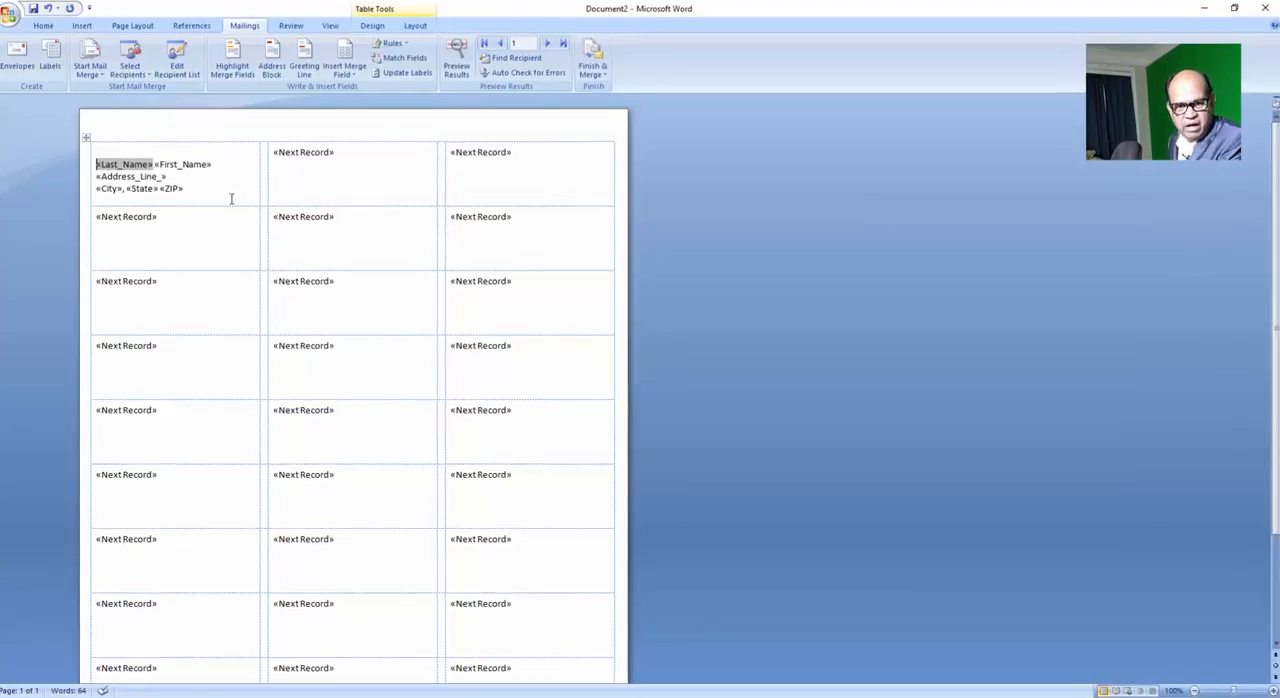
click(231, 199)
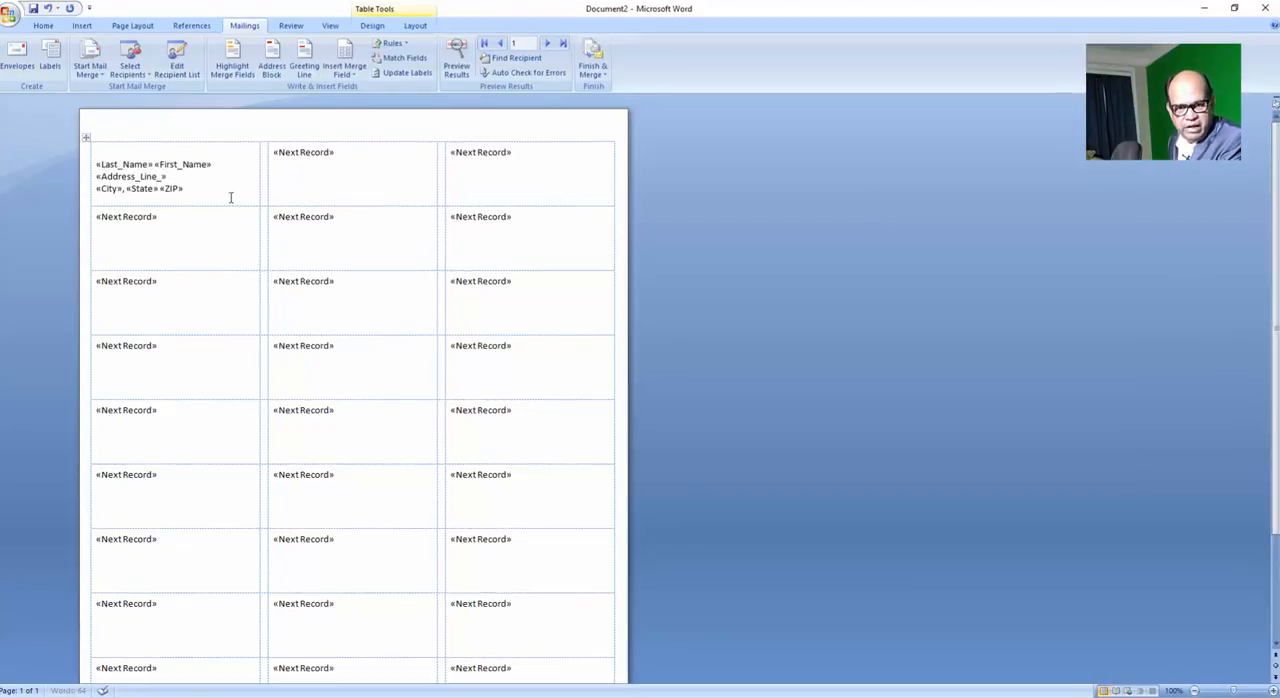
Make the name, address and city merge fields in the first label bold and set their font size to 12.
click(97, 163)
drag(97, 163, 195, 189)
click(43, 25)
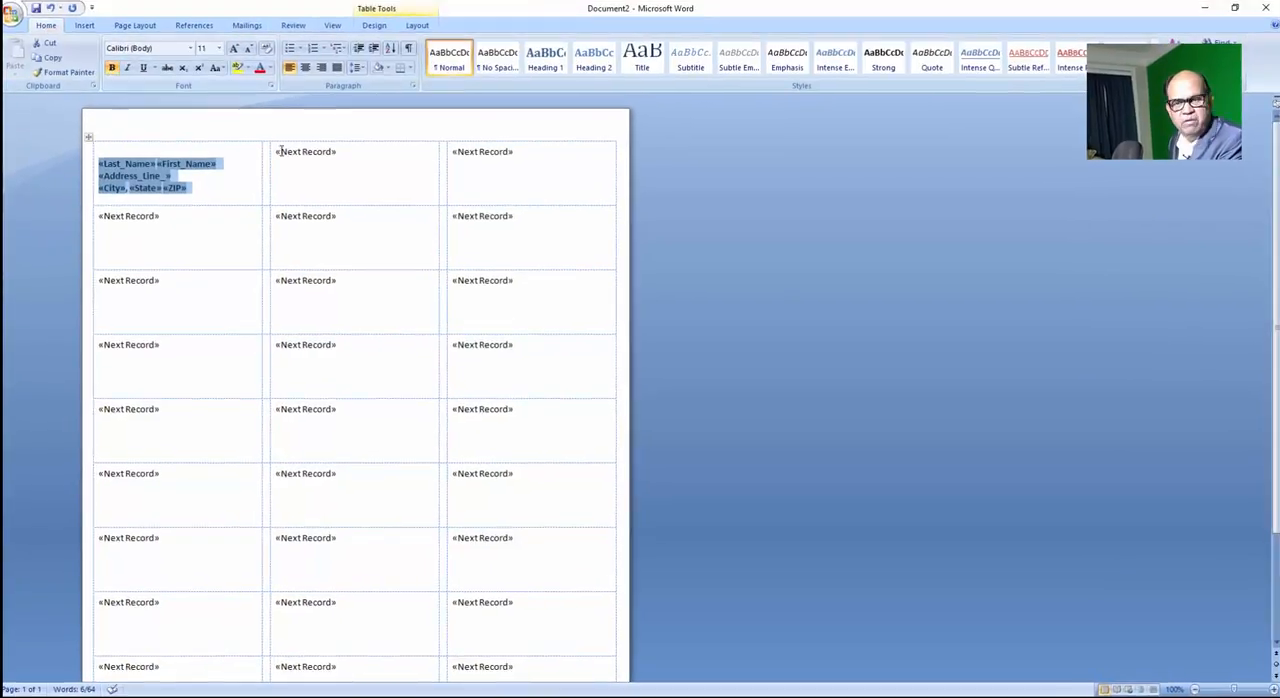
click(220, 53)
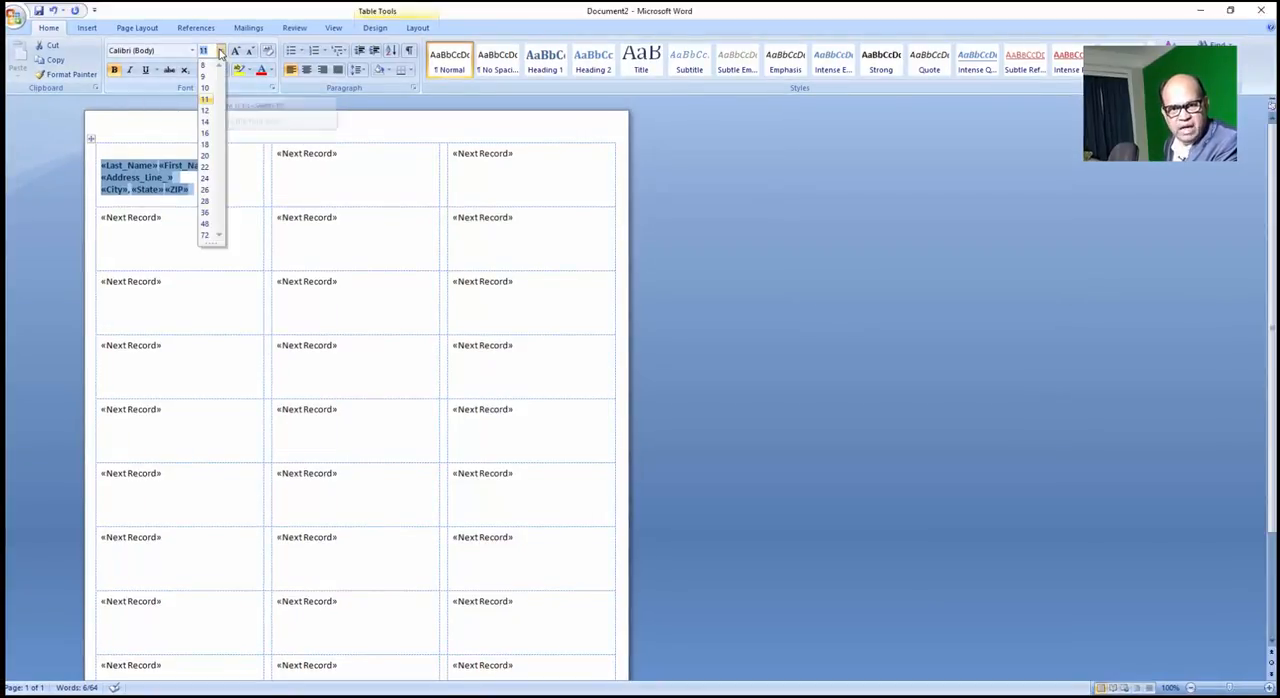
click(205, 112)
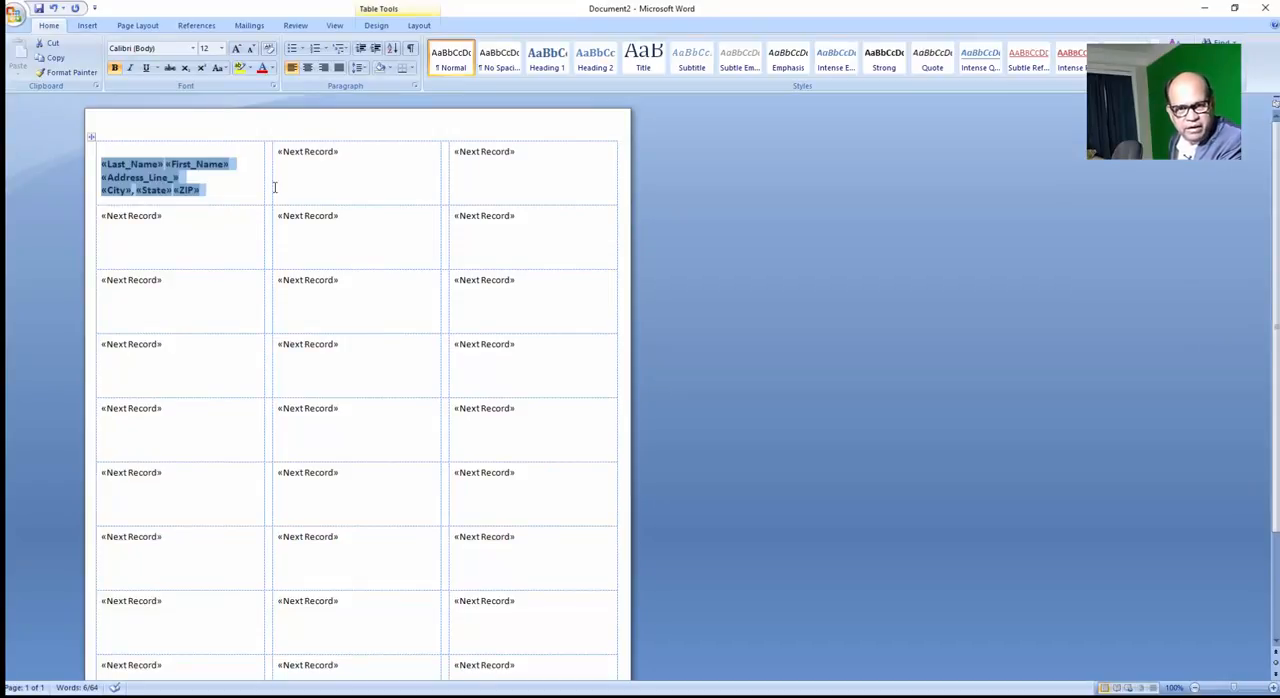
Update all labels on the sheet with the first label's layout and briefly preview the merged recipient data.
click(245, 28)
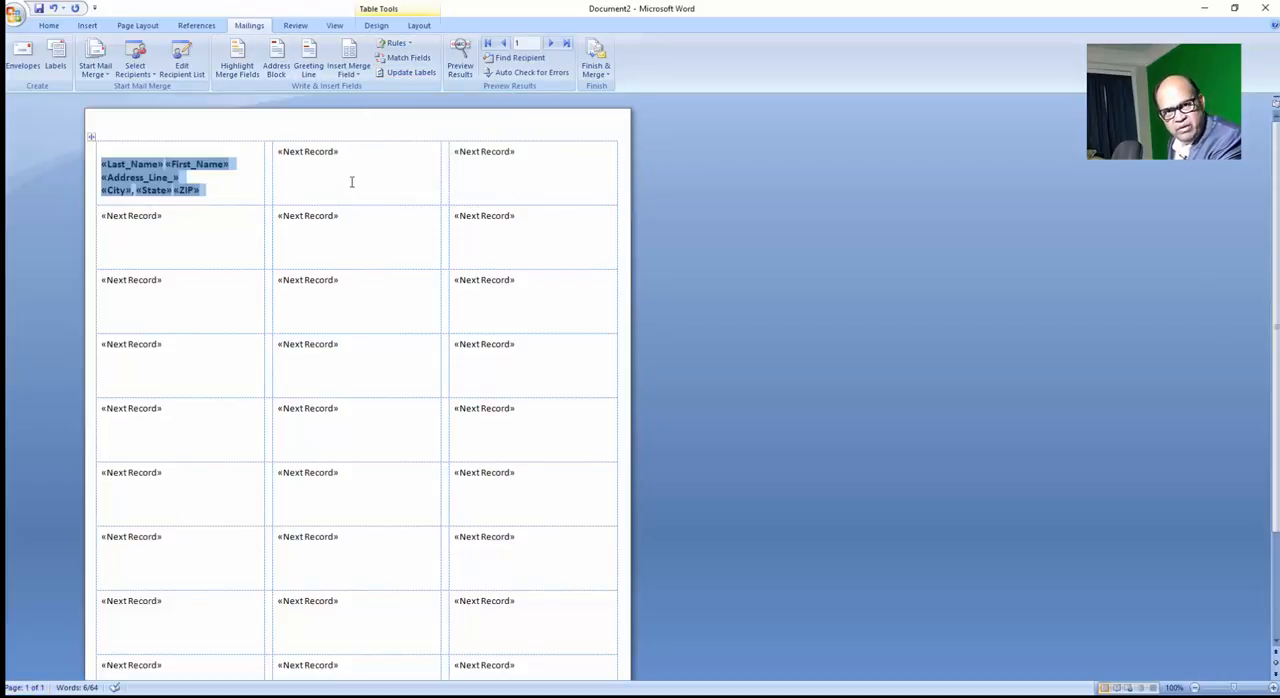
click(411, 73)
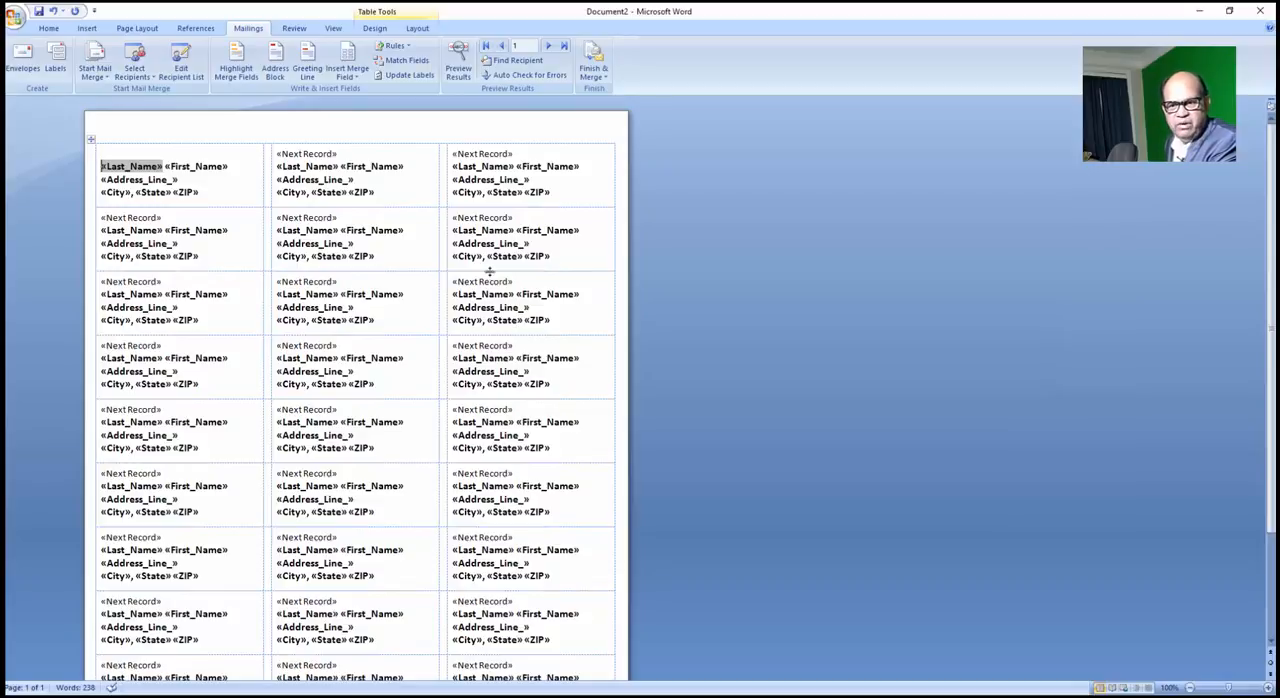
click(456, 68)
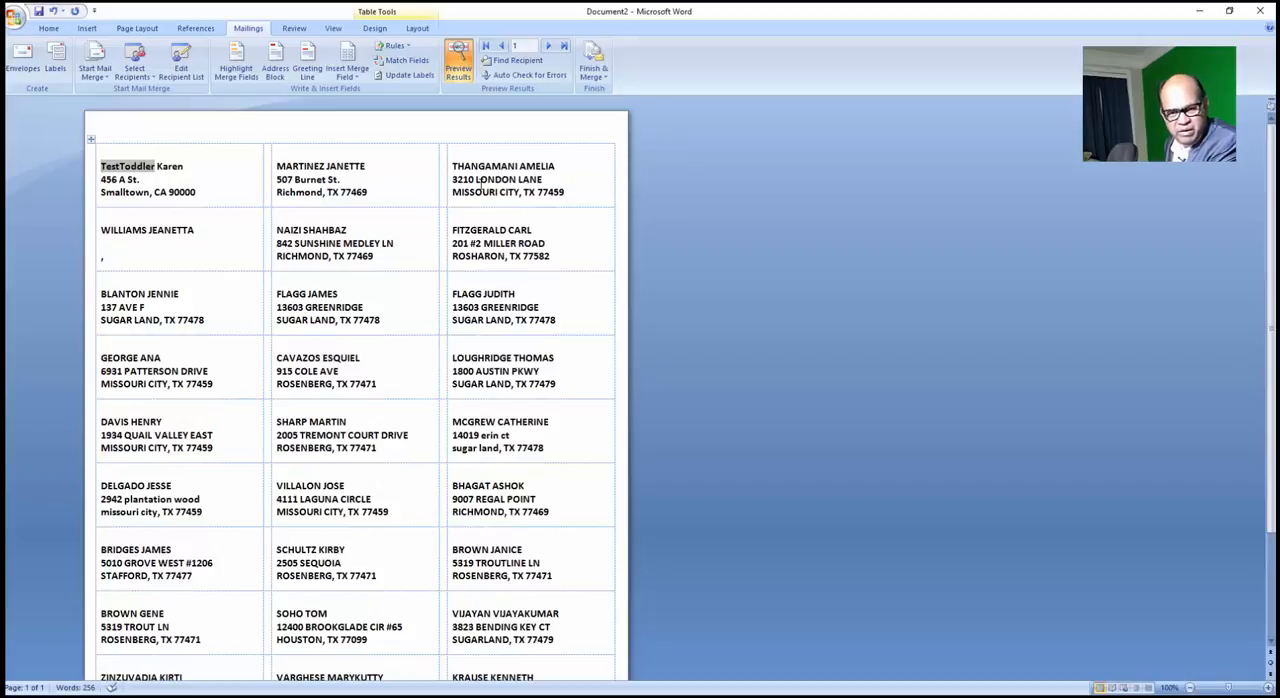
click(458, 65)
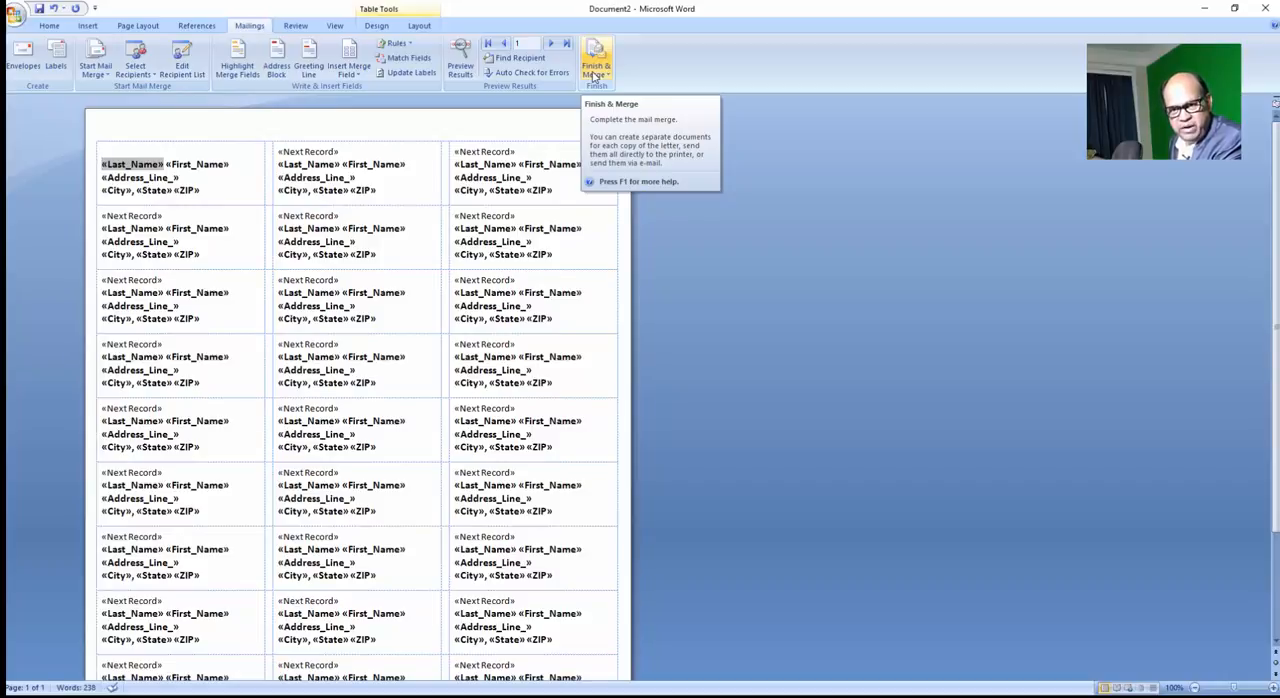
Finish the mail merge by merging all records into a new document of individual labels.
click(594, 75)
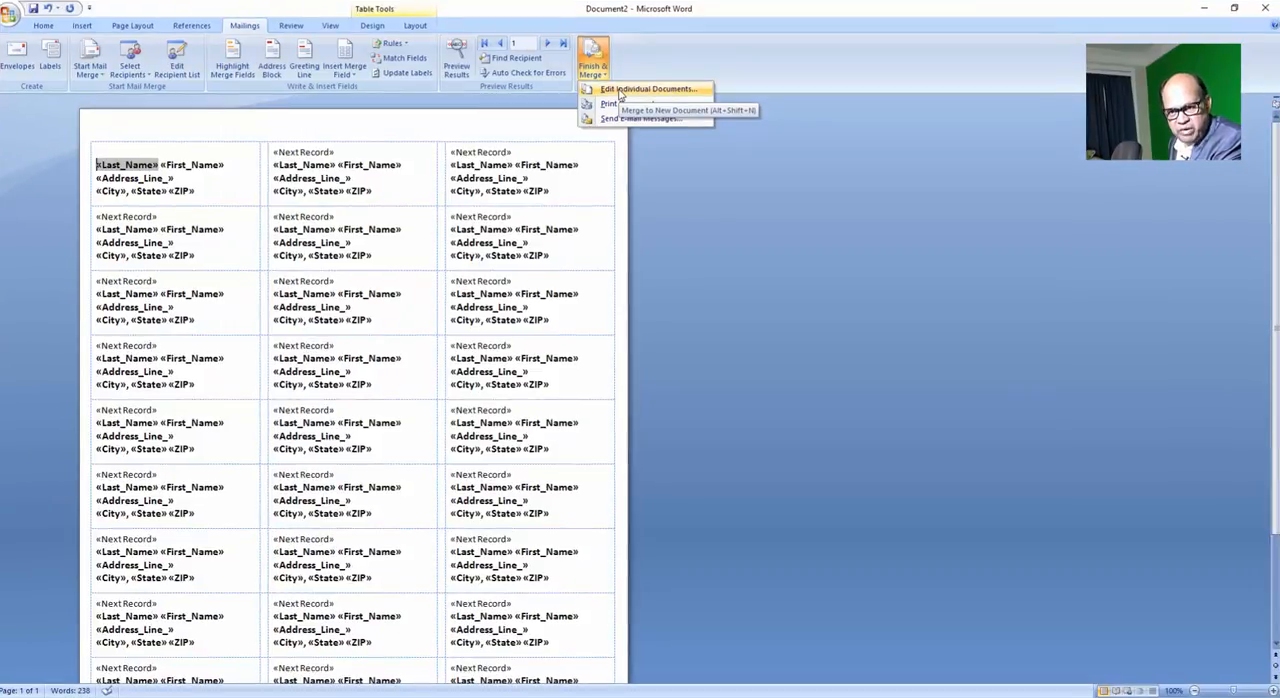
click(620, 90)
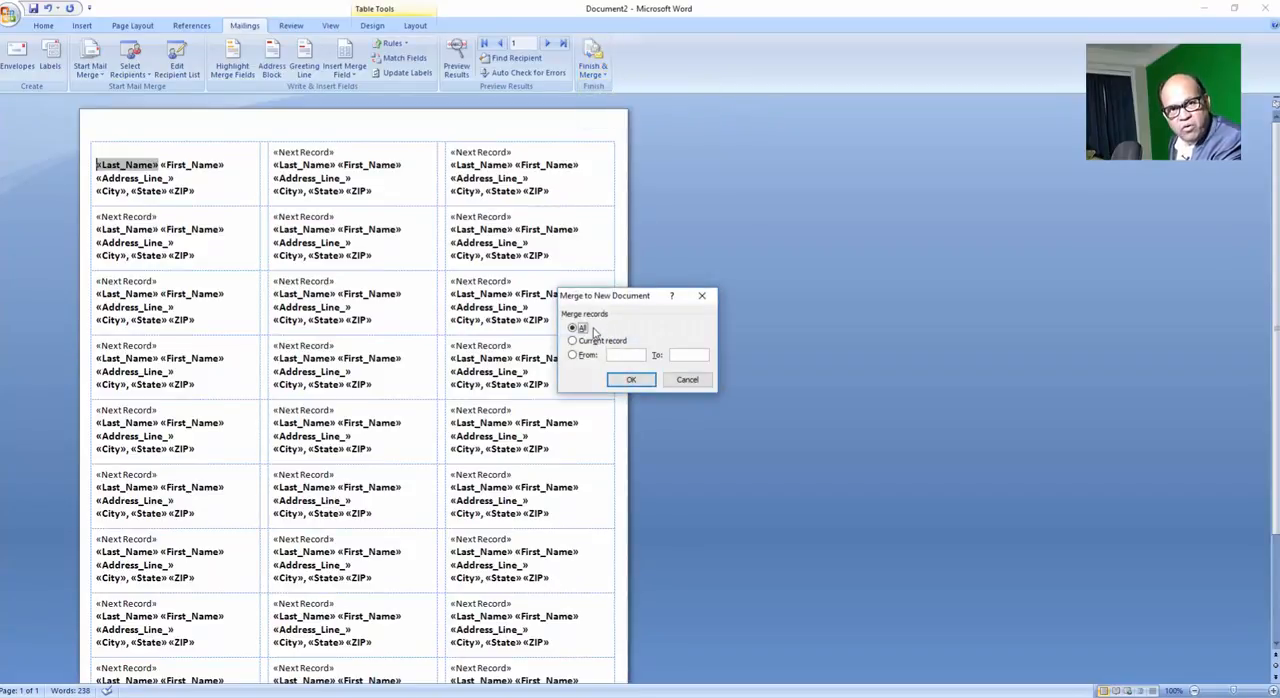
click(631, 381)
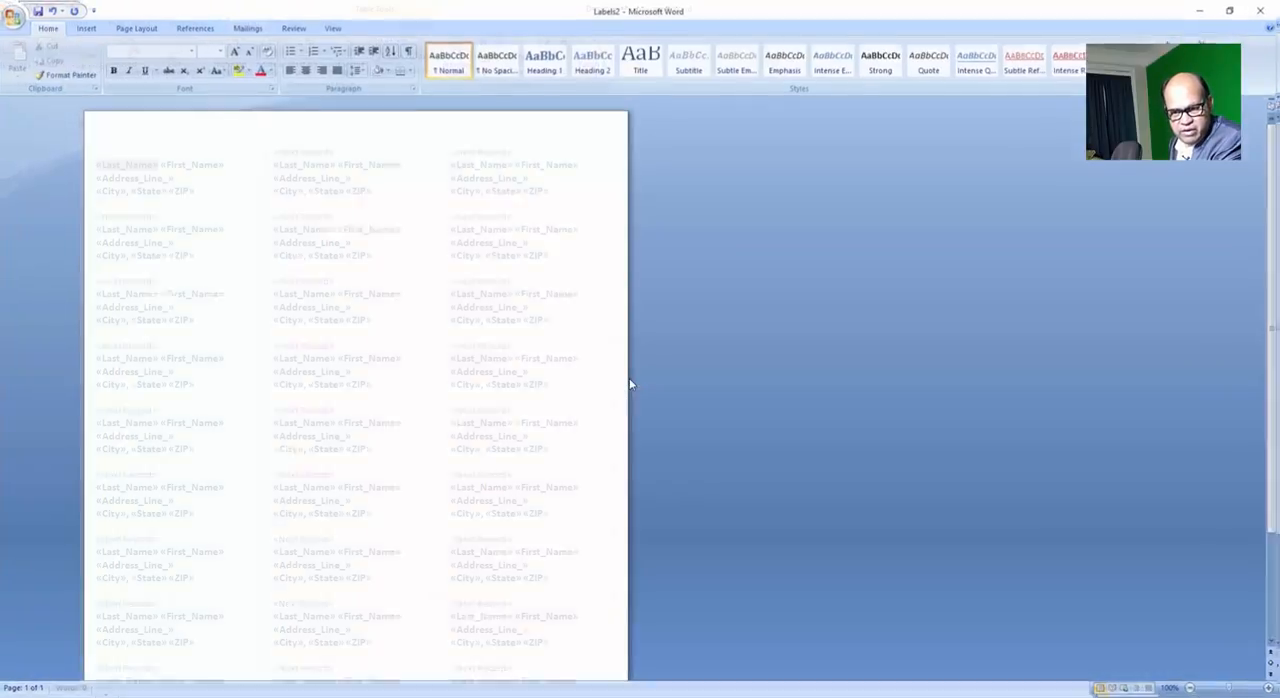